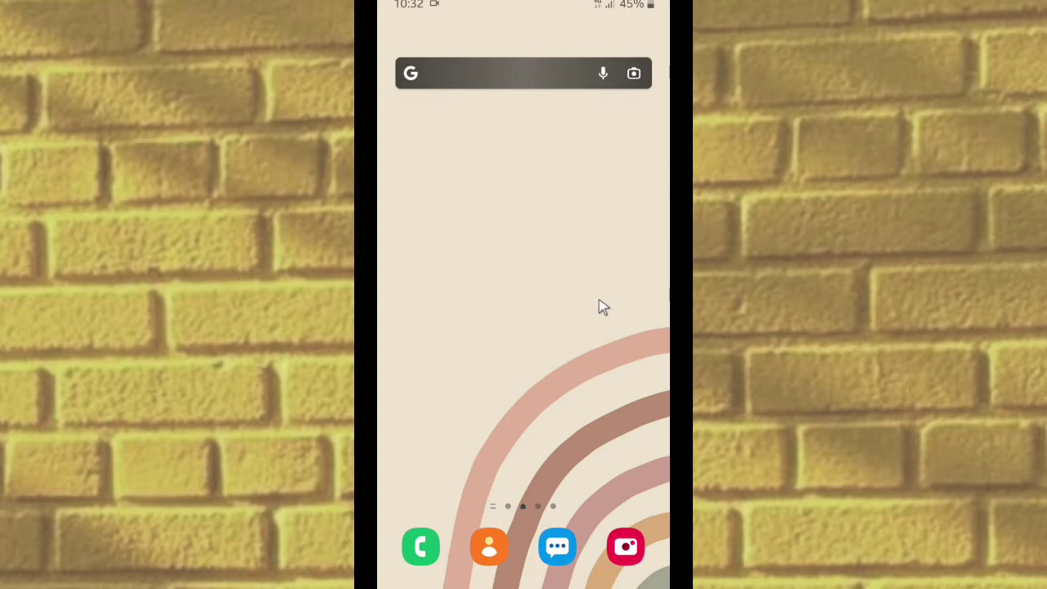
Swipe to the home-screen page showing the WhatsApp, YouTube, Chrome and Settings app icons
left_click_drag(622, 205, 425, 204)
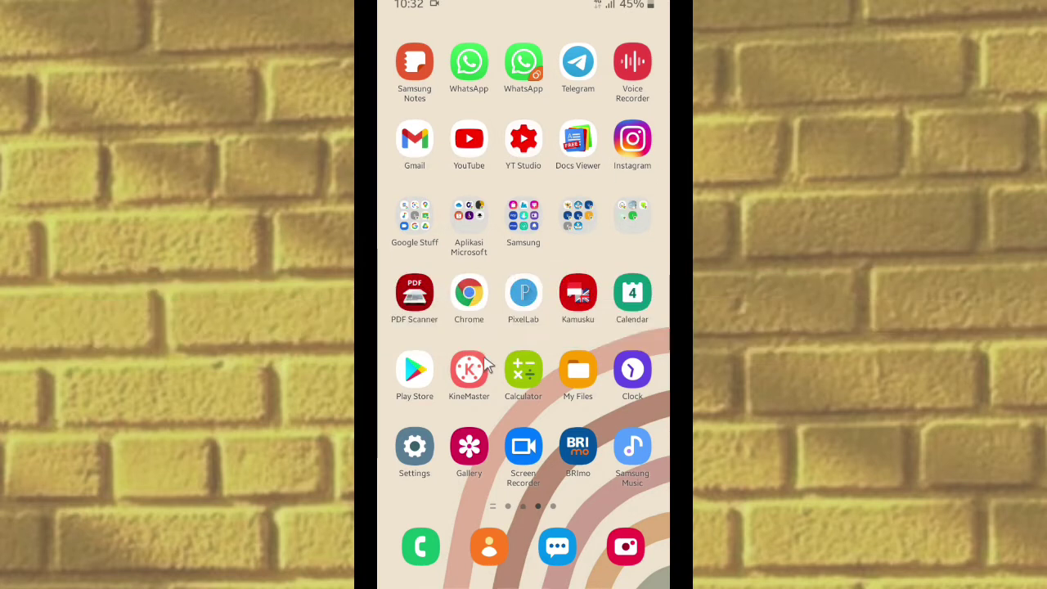
scroll(487, 366, "up", 1)
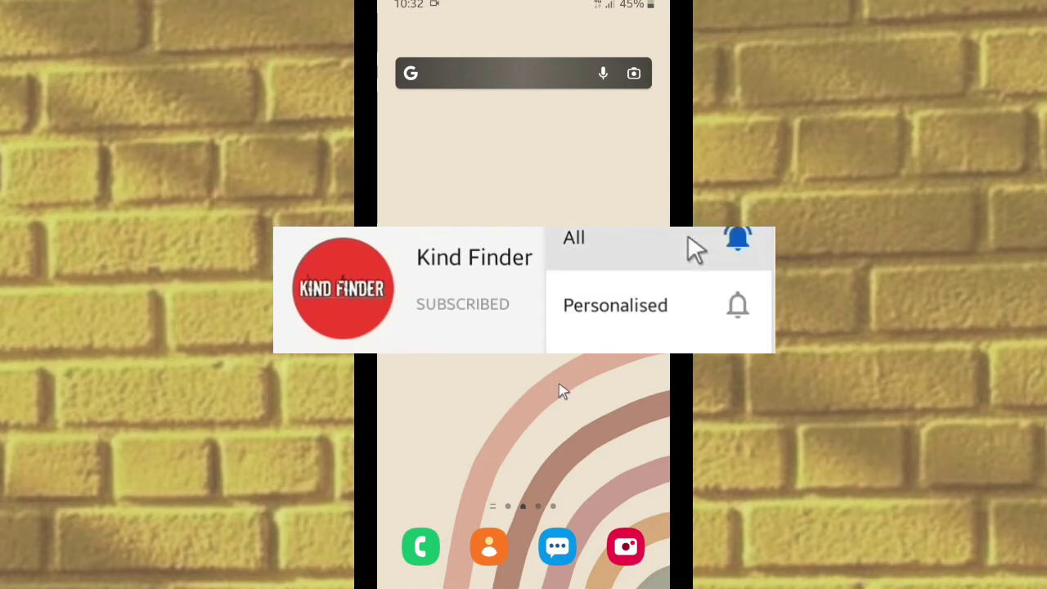
scroll(523, 422, "down", 2)
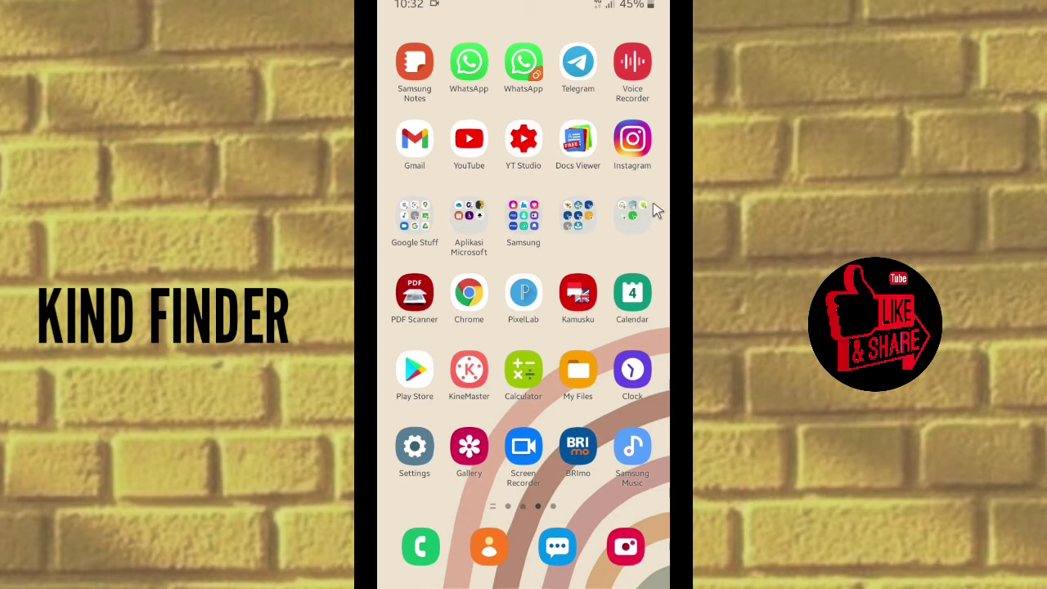
Open Instagram and start creating a new account with an email address
left_click(642, 164)
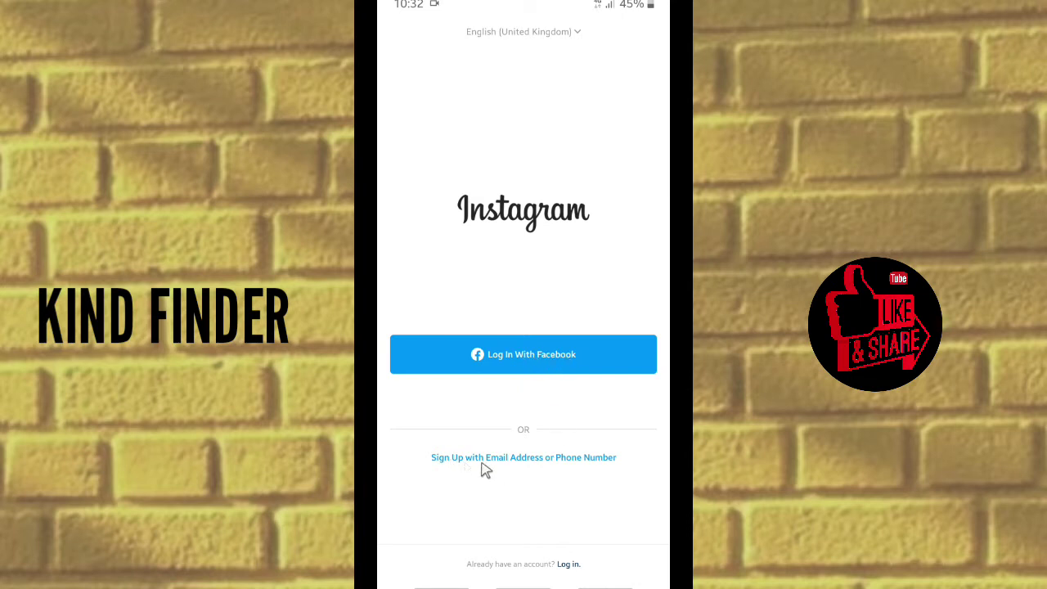
left_click(579, 460)
left_click(634, 296)
left_click(597, 167)
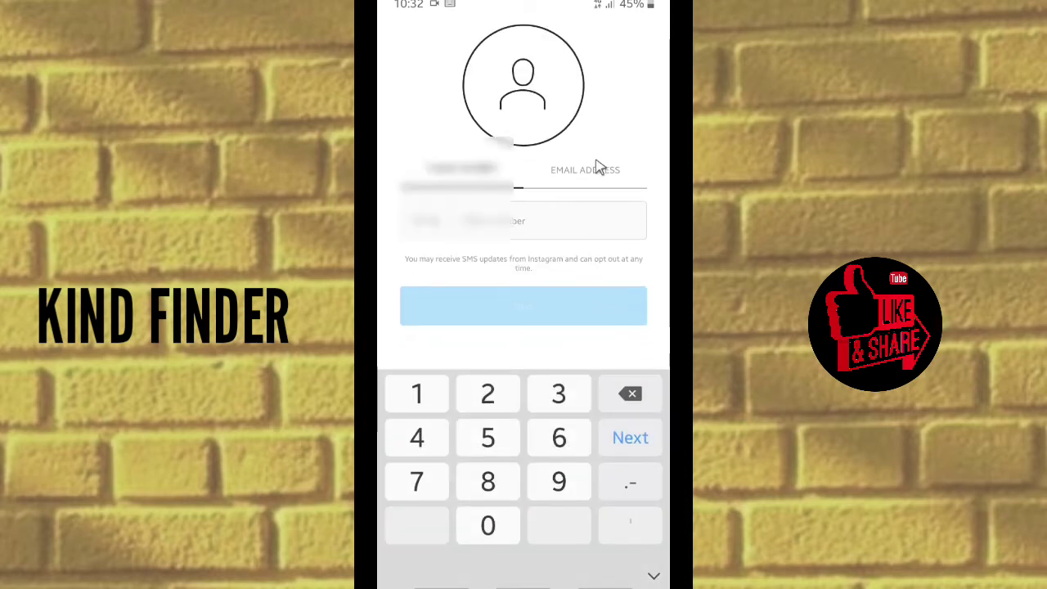
Switch to the Email Address sign-up form, empty its field, and return to the home screen
left_click(613, 215)
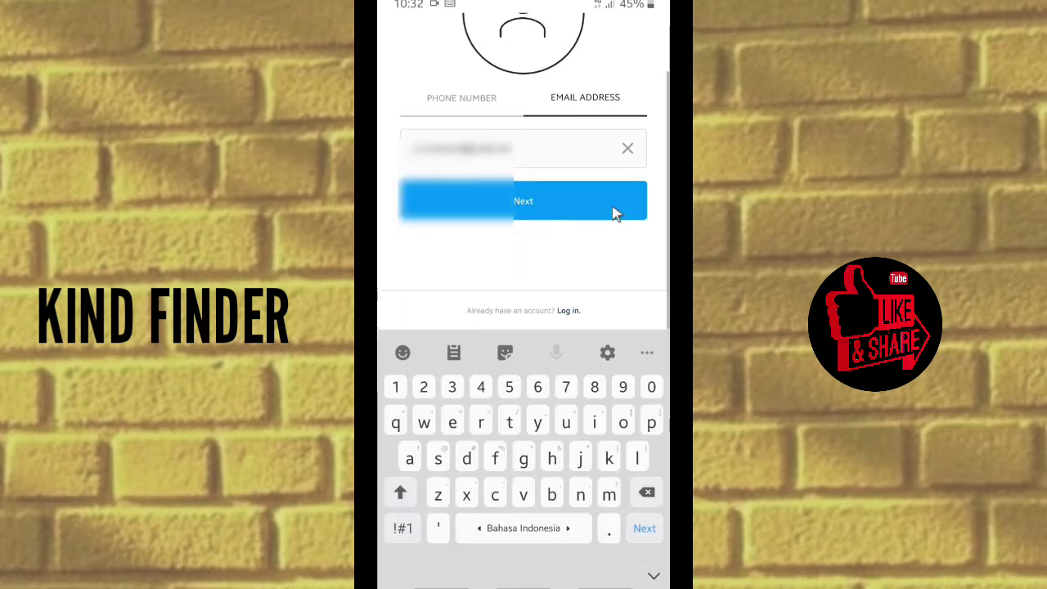
left_click(628, 150)
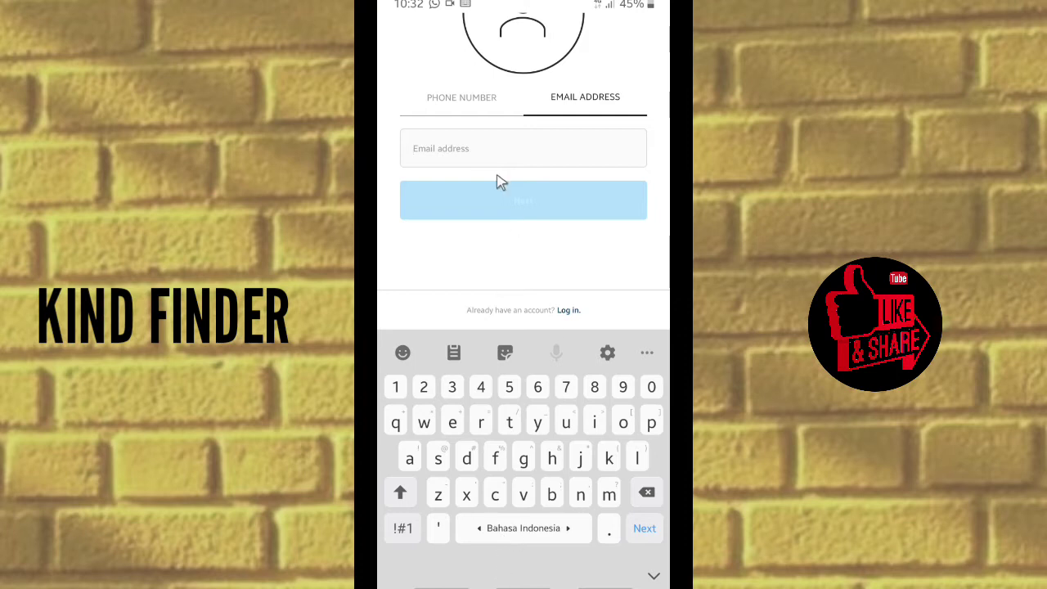
right_click(501, 218)
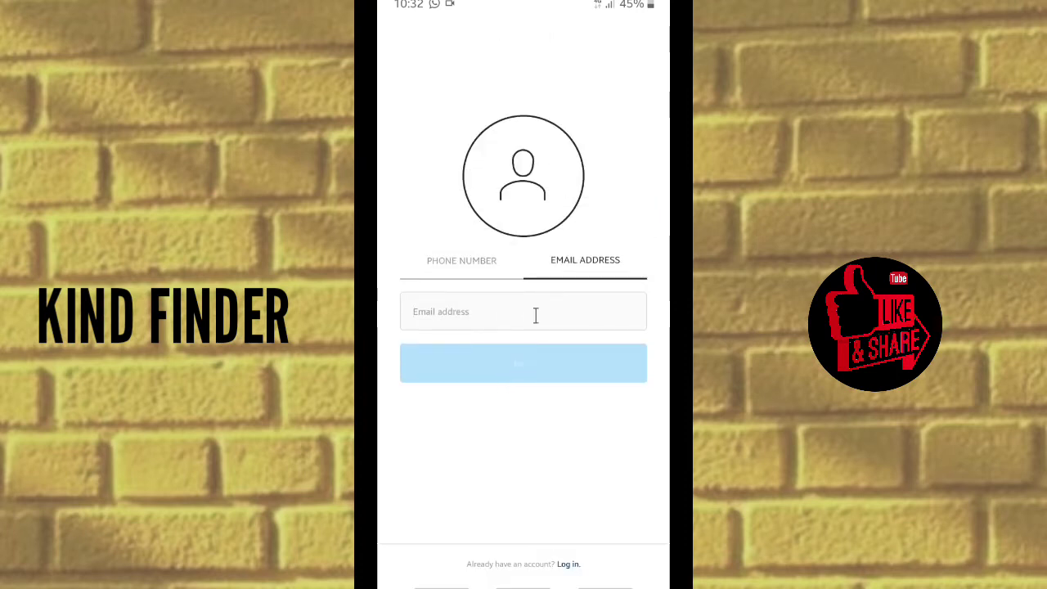
left_click(576, 311)
middle_click(492, 384)
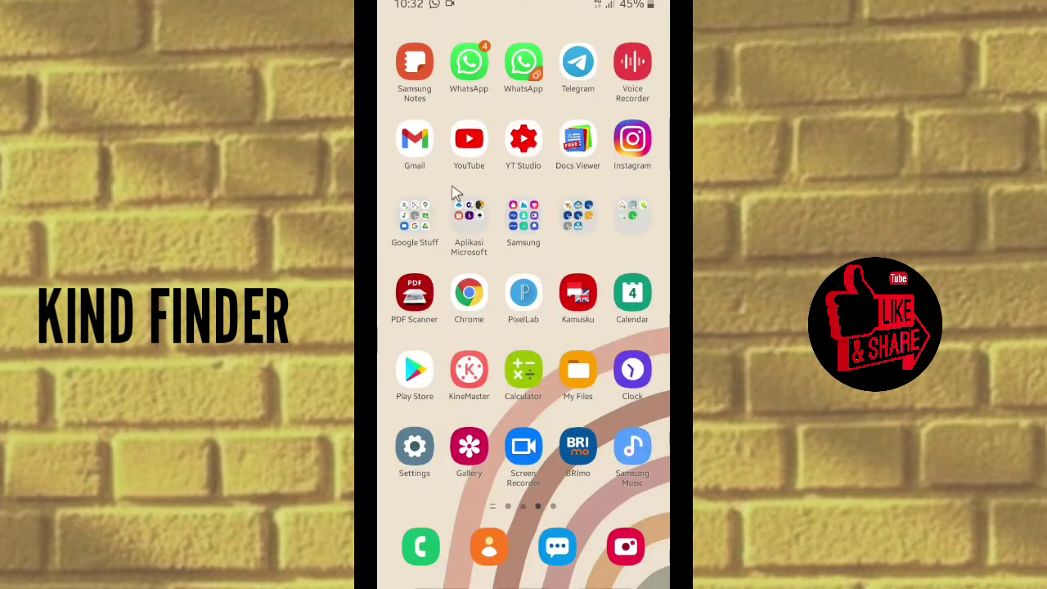
In Chrome, rerun the '10 minute mail' search and open 10minutemail.com for a disposable address
left_click(470, 292)
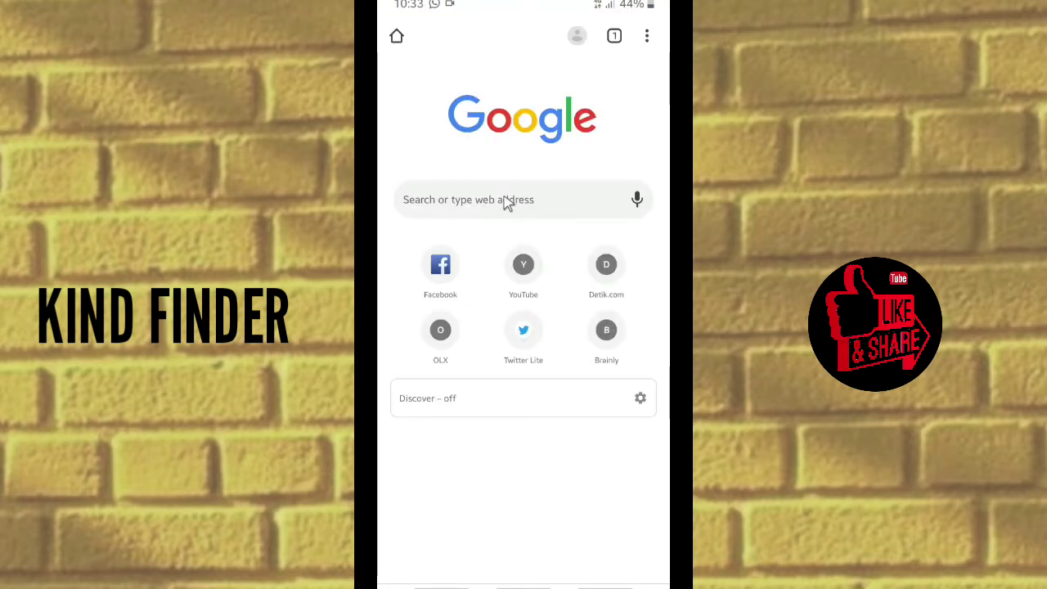
left_click(507, 201)
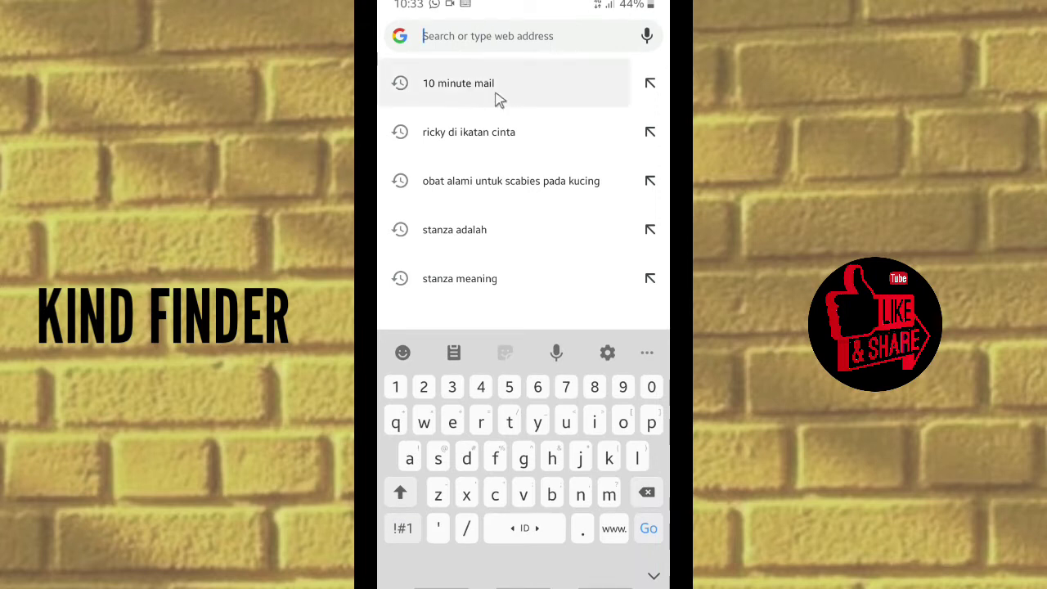
left_click(462, 91)
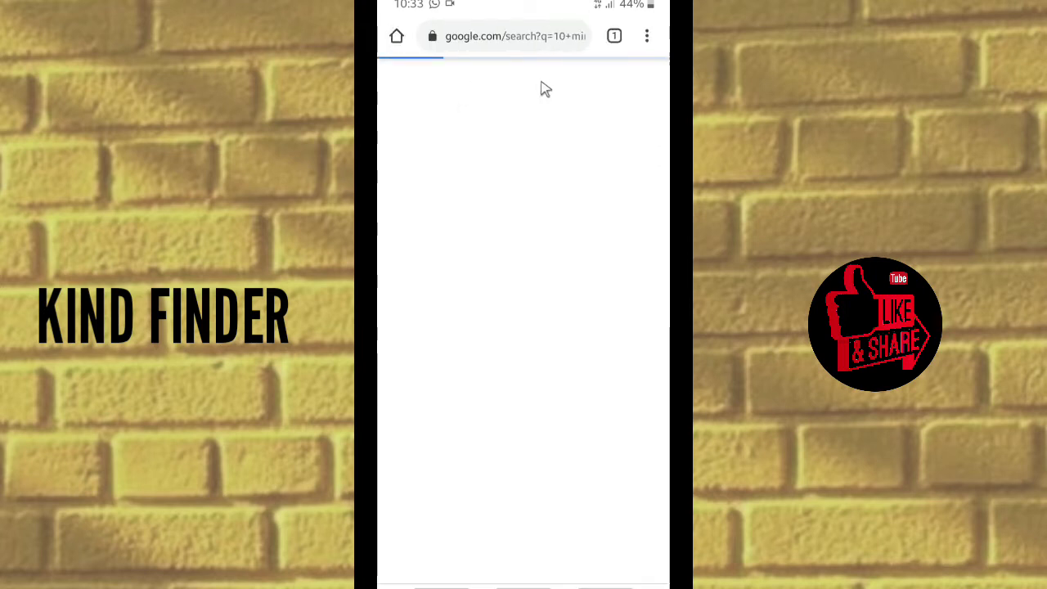
scroll(463, 262, "down", 2)
scroll(464, 261, "down", 4)
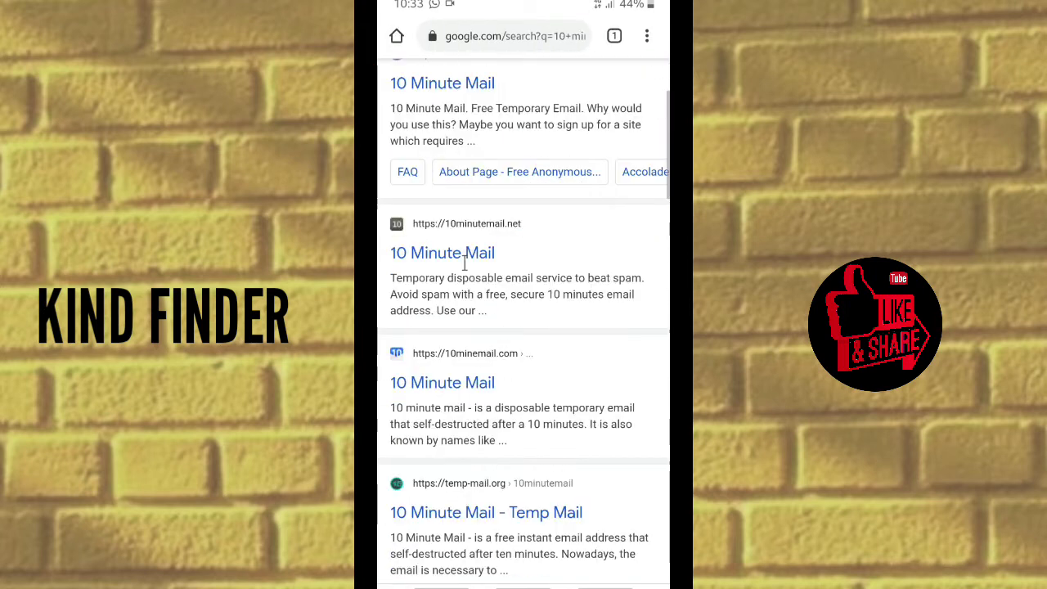
scroll(467, 367, "up", 5)
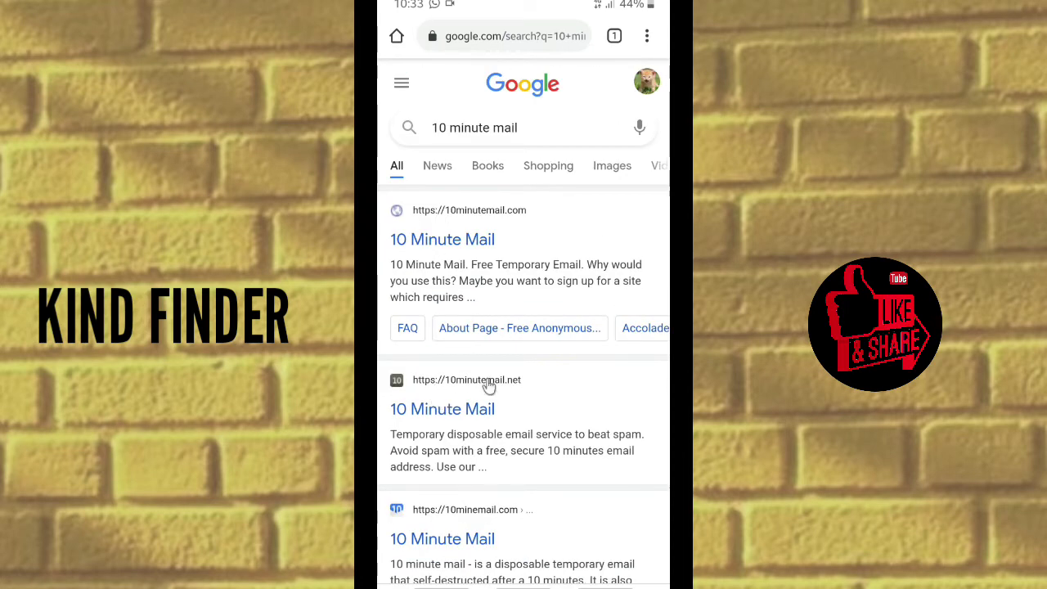
left_click(458, 244)
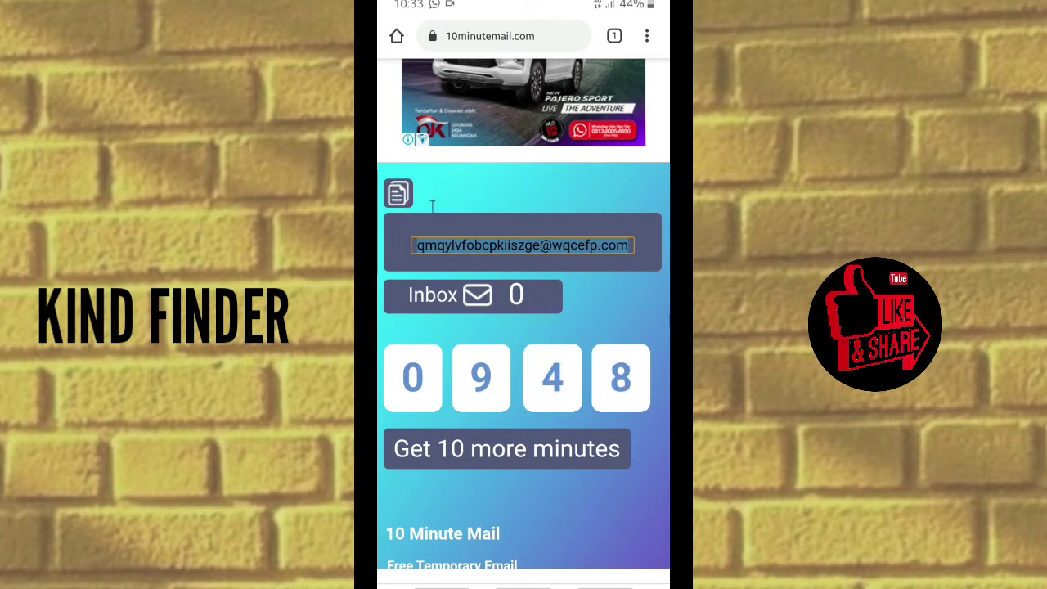
Copy the disposable address, paste it into Instagram's Email address field, and submit it
left_click(400, 196)
left_click(441, 586)
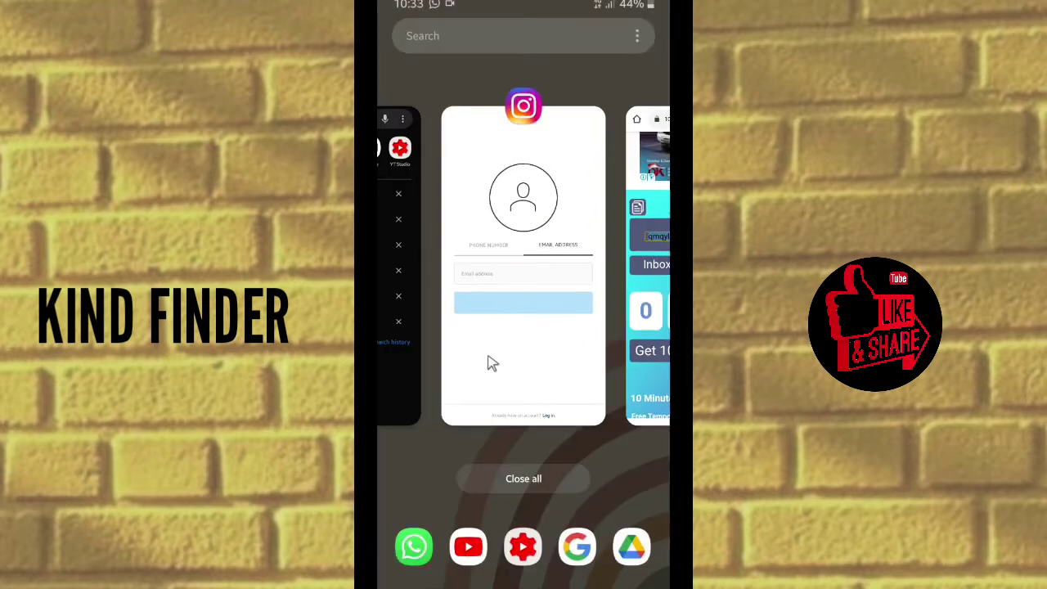
left_click(494, 334)
left_click(475, 302)
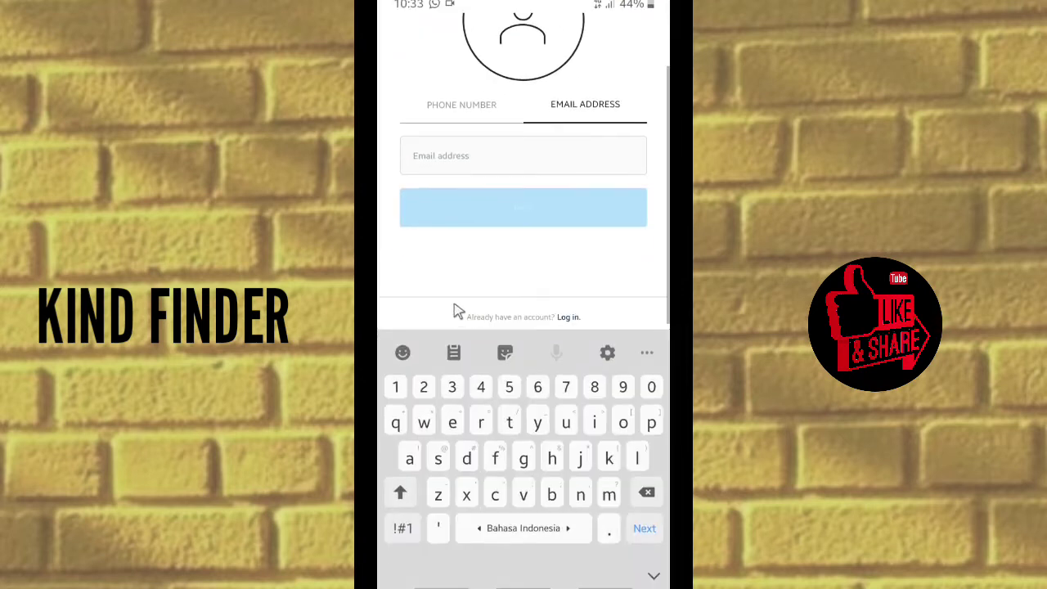
left_click(440, 148)
left_click(415, 116)
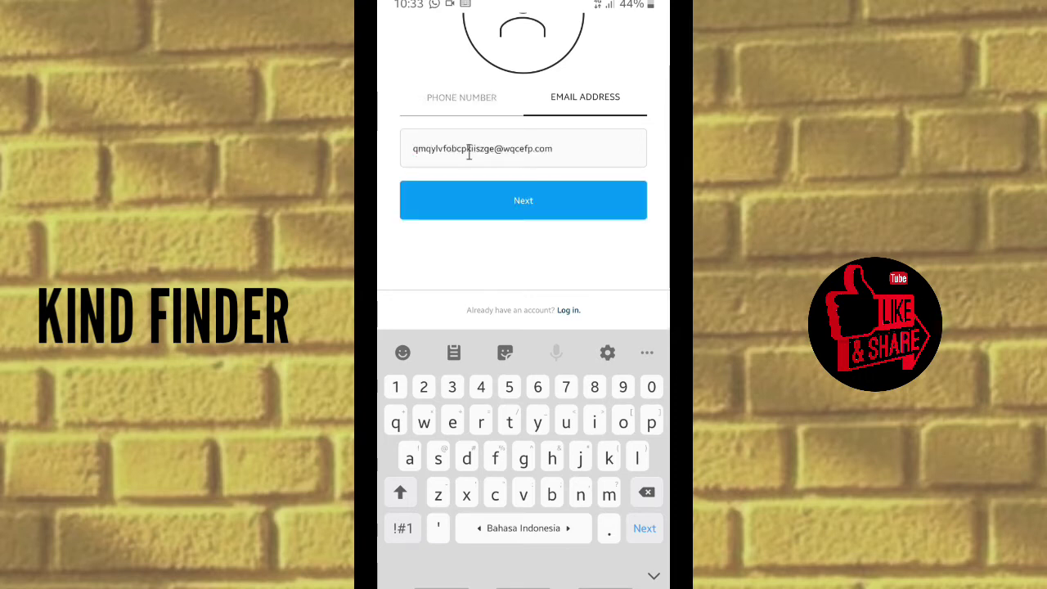
left_click(532, 205)
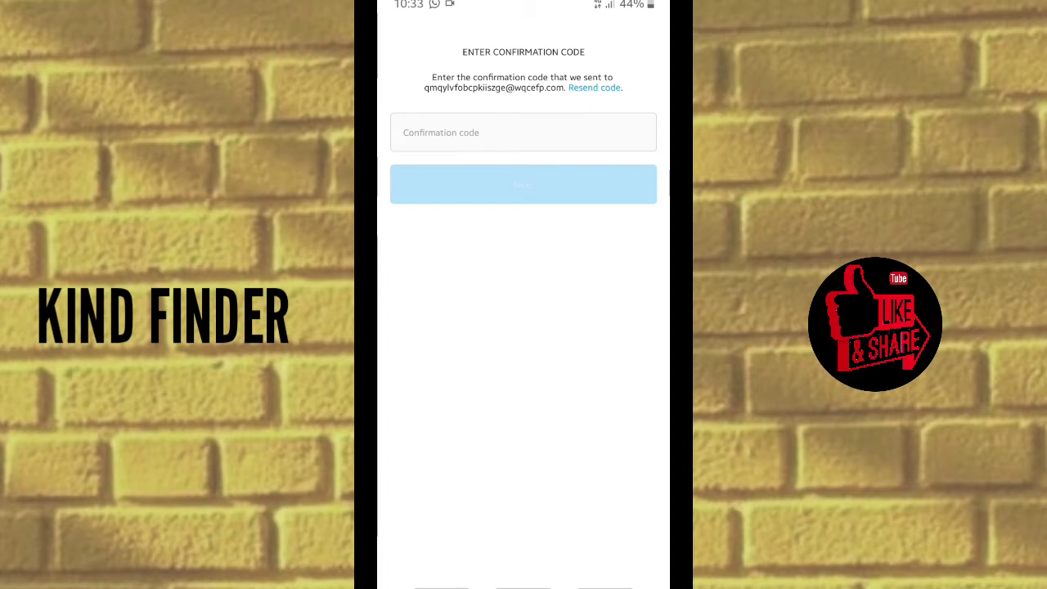
key("alt+Tab")
Return to 10minutemail.com and refresh the inbox until Instagram's code email arrives
left_click(490, 315)
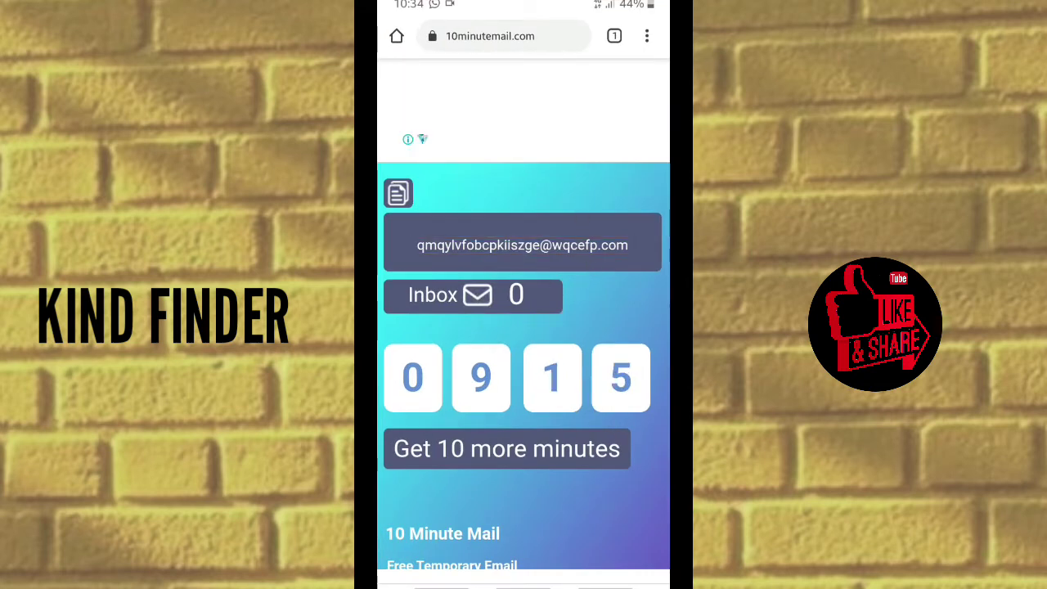
scroll(524, 327, "up", 10)
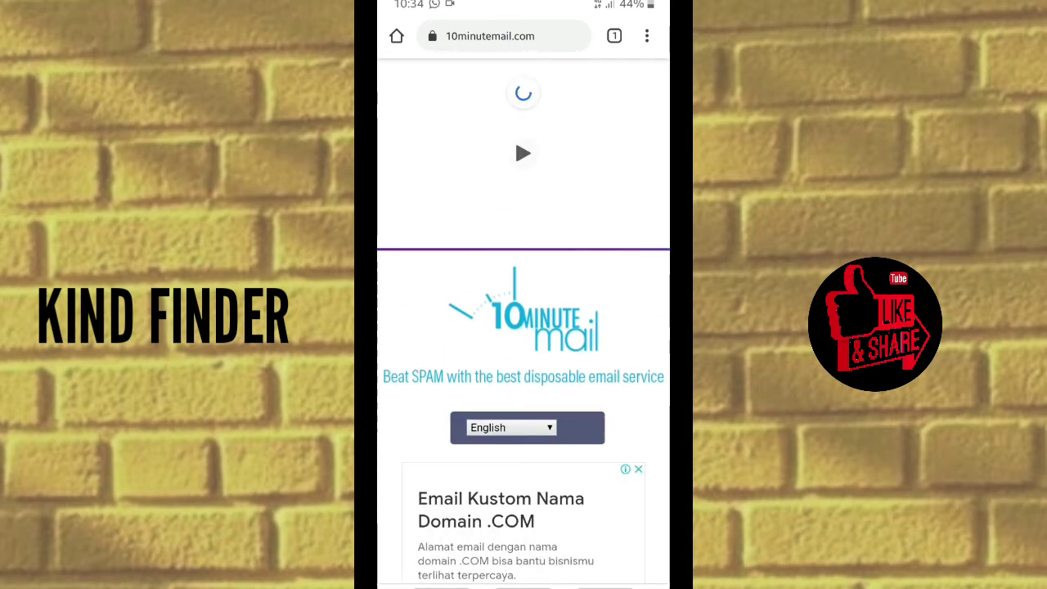
scroll(524, 327, "down", 10)
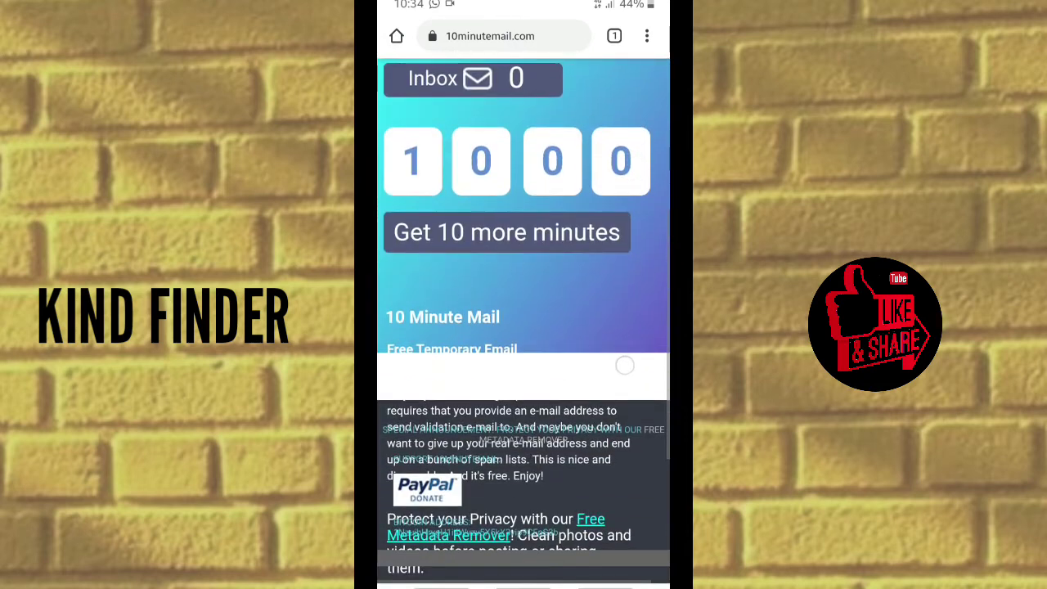
scroll(605, 408, "up", 3)
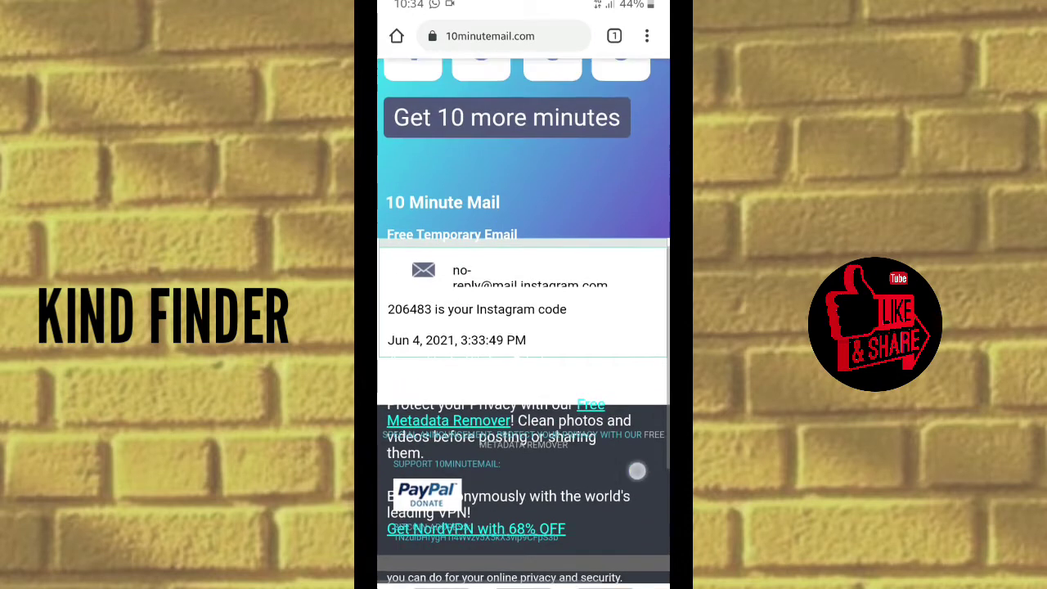
scroll(605, 408, "up", 2)
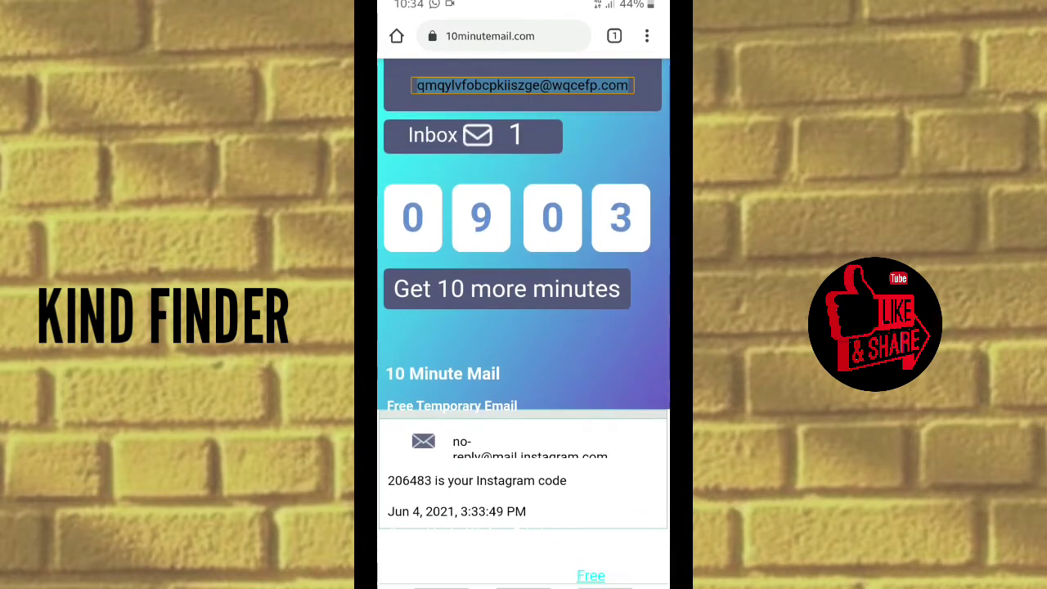
scroll(582, 414, "down", 2)
scroll(582, 414, "up", 5)
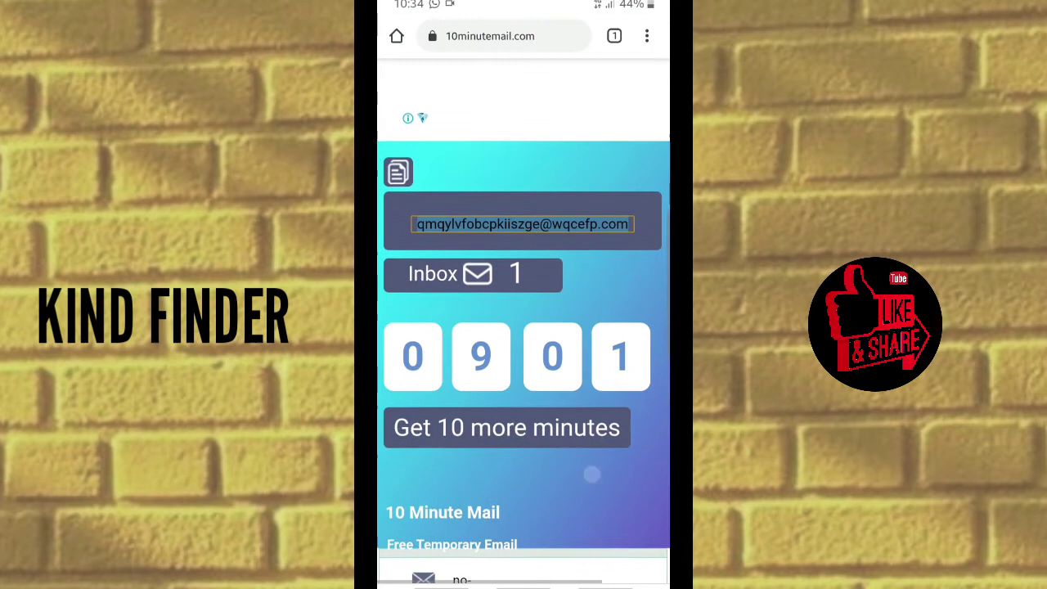
scroll(616, 346, "down", 5)
scroll(607, 283, "up", 2)
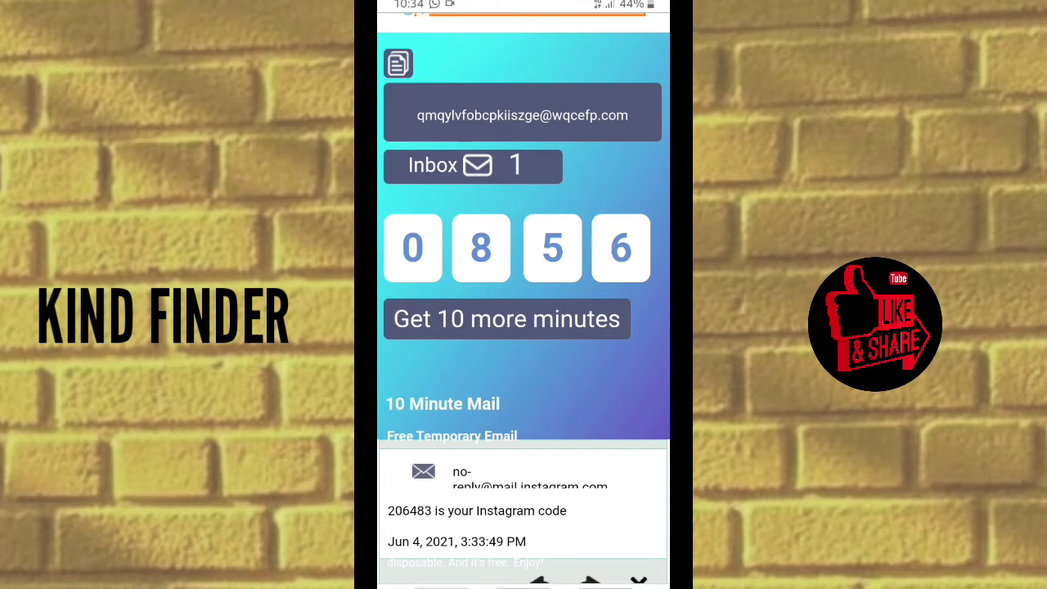
Open the Instagram code email, copy its text, and go back to Instagram's confirmation page
left_click(583, 503)
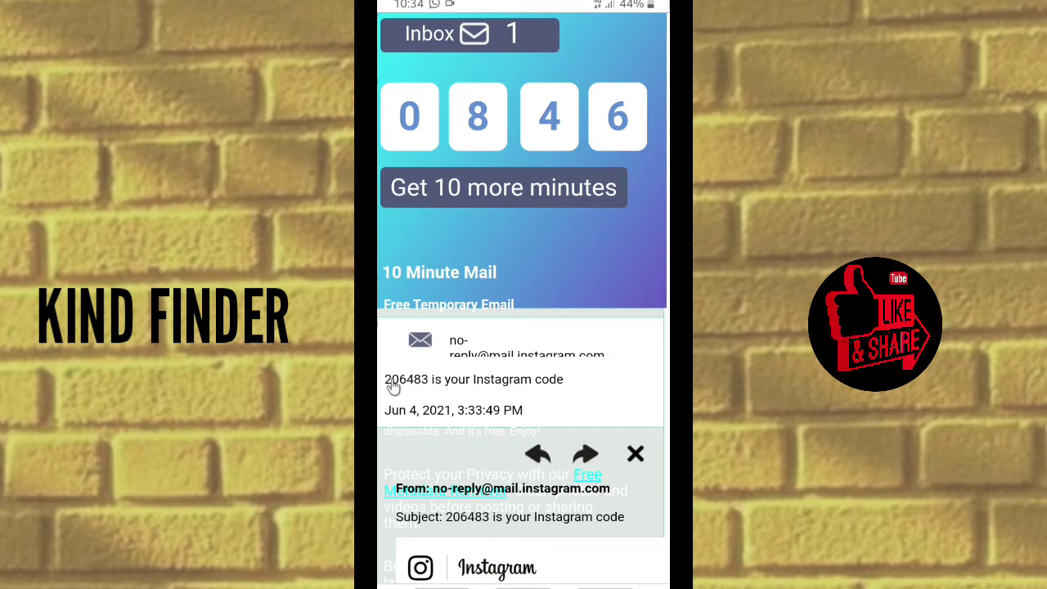
key("ctrl+a")
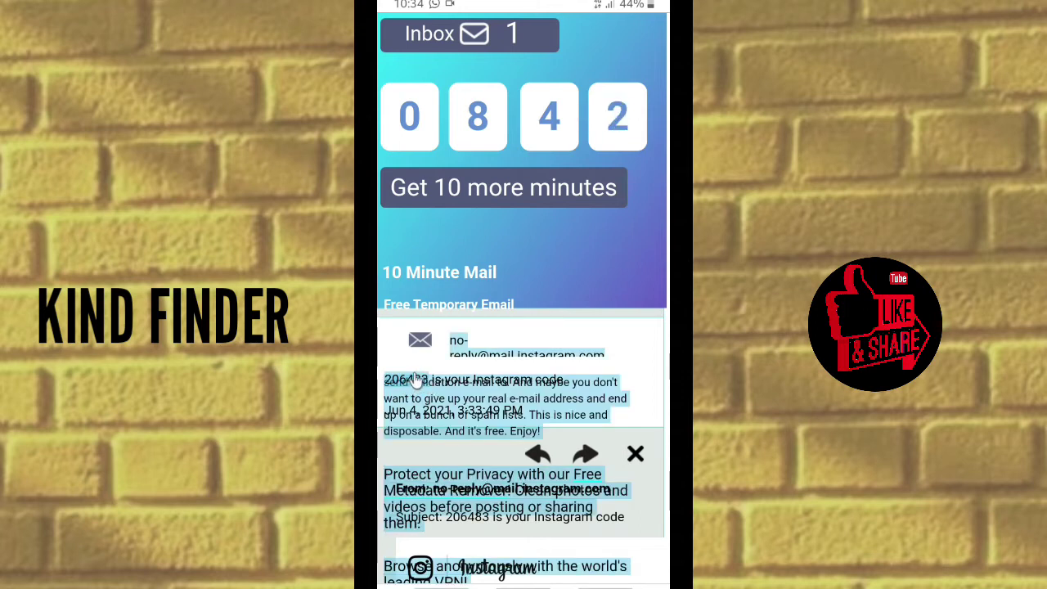
left_click(434, 397)
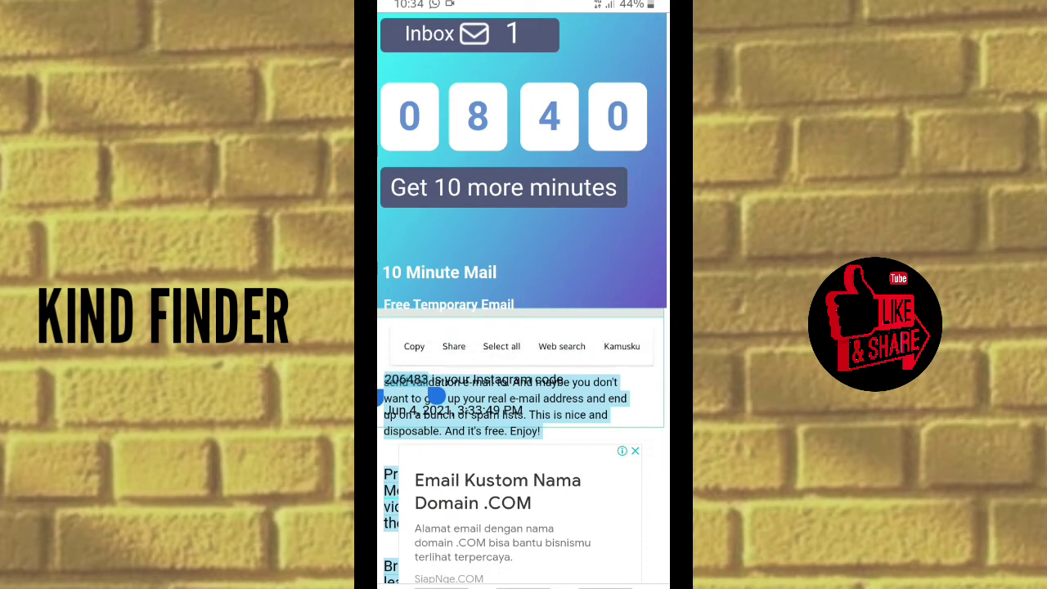
left_click(414, 346)
left_click(448, 584)
left_click(522, 270)
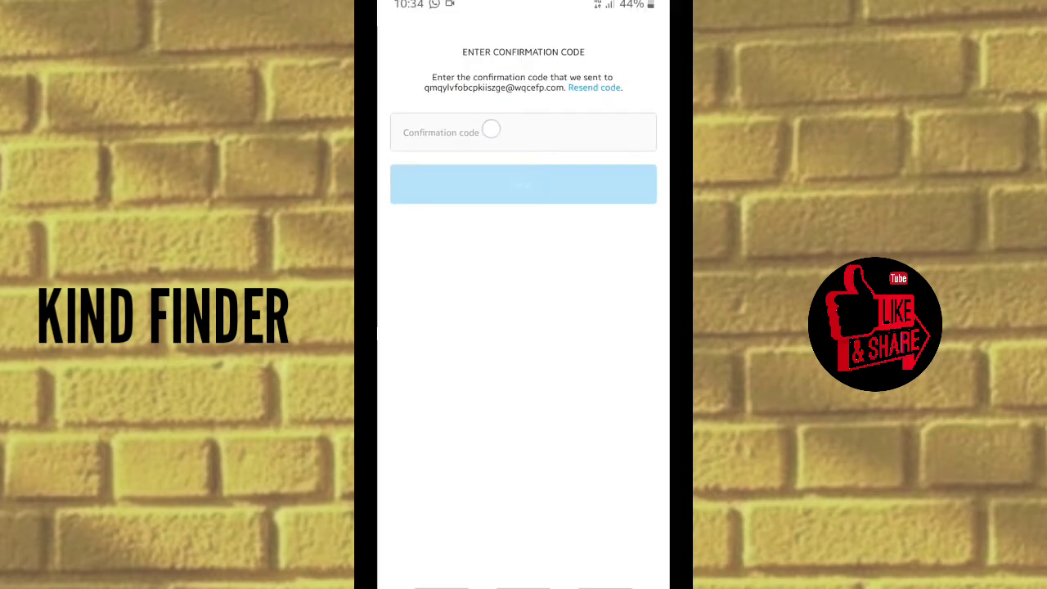
Paste the copied text into the Confirmation code field and delete the stray leading digits
left_click(402, 141)
left_click(411, 102)
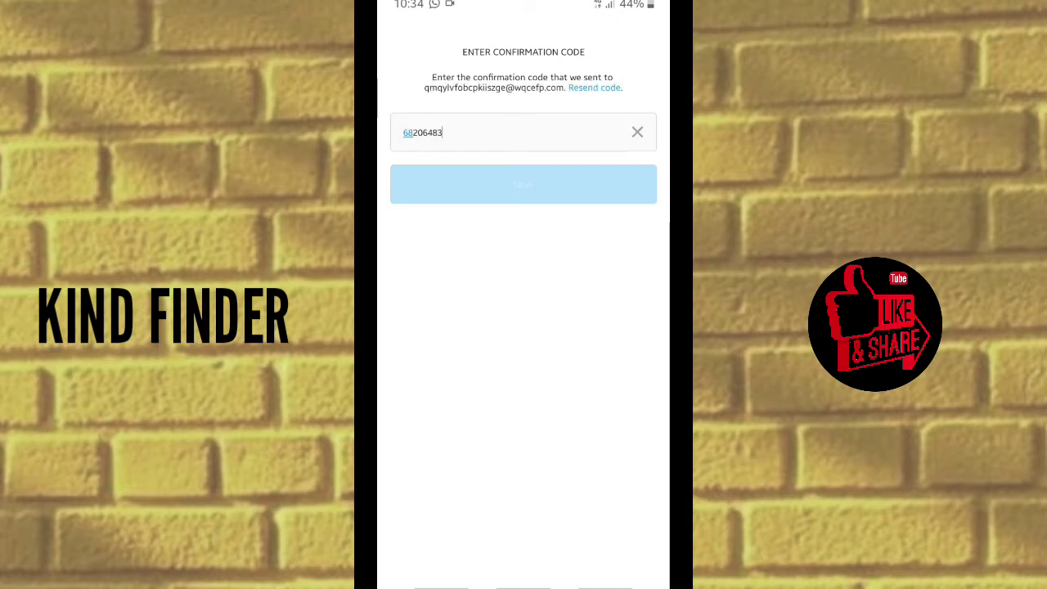
left_click(412, 133)
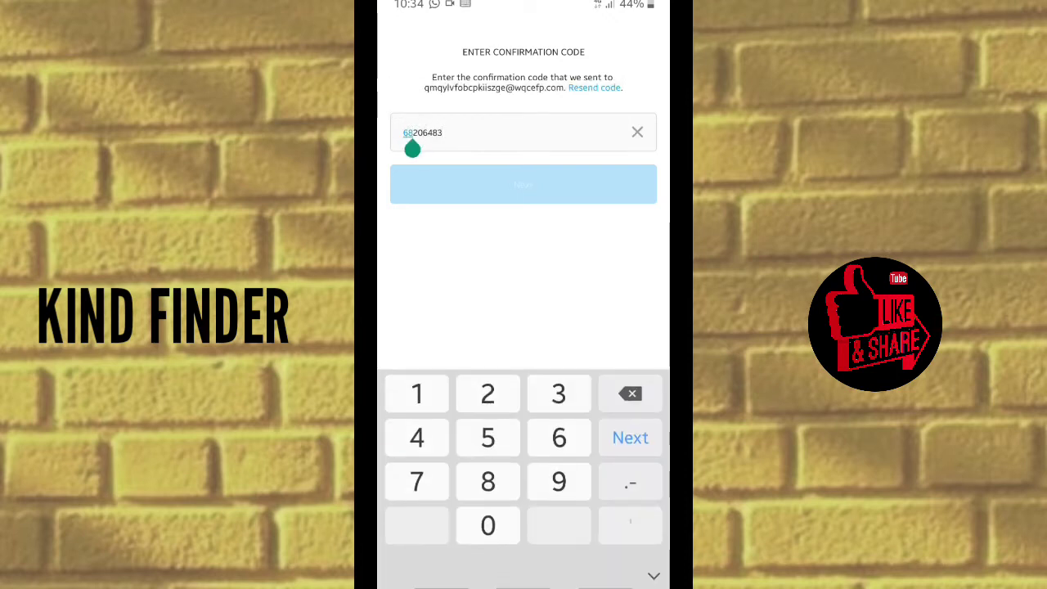
key("BackSpace")
key("BackSpace")
Verify the code against the 10 Minute Mail inbox, then submit it in Instagram
left_click(442, 585)
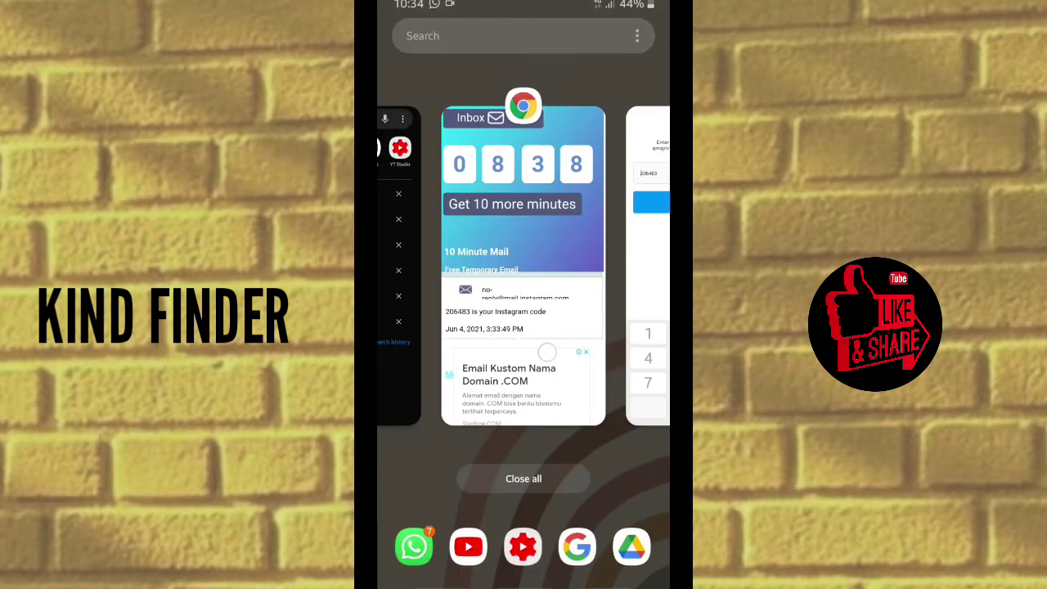
left_click(547, 353)
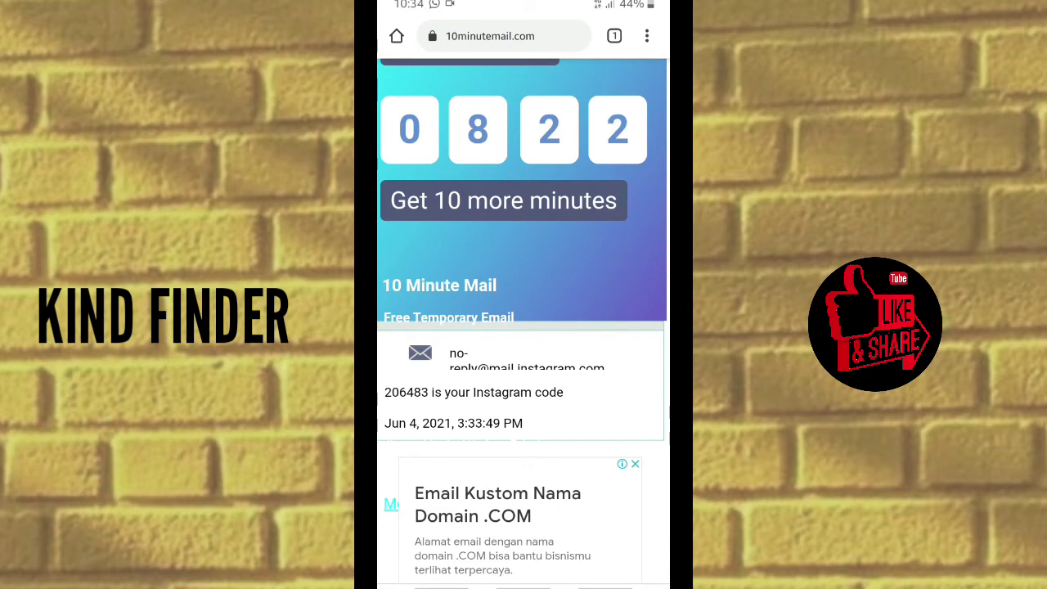
key("alt+Tab")
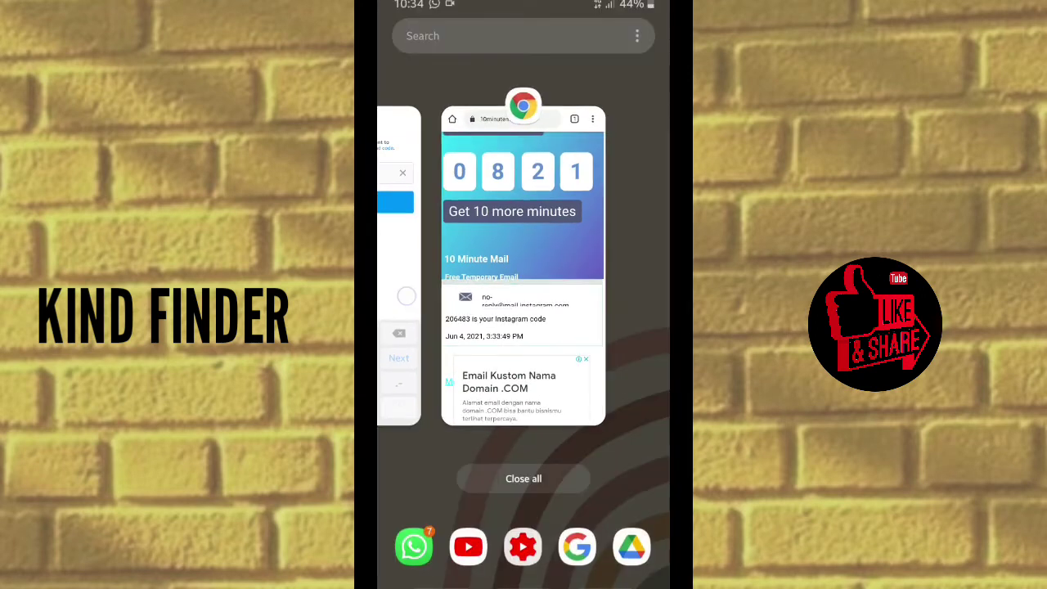
left_click(393, 300)
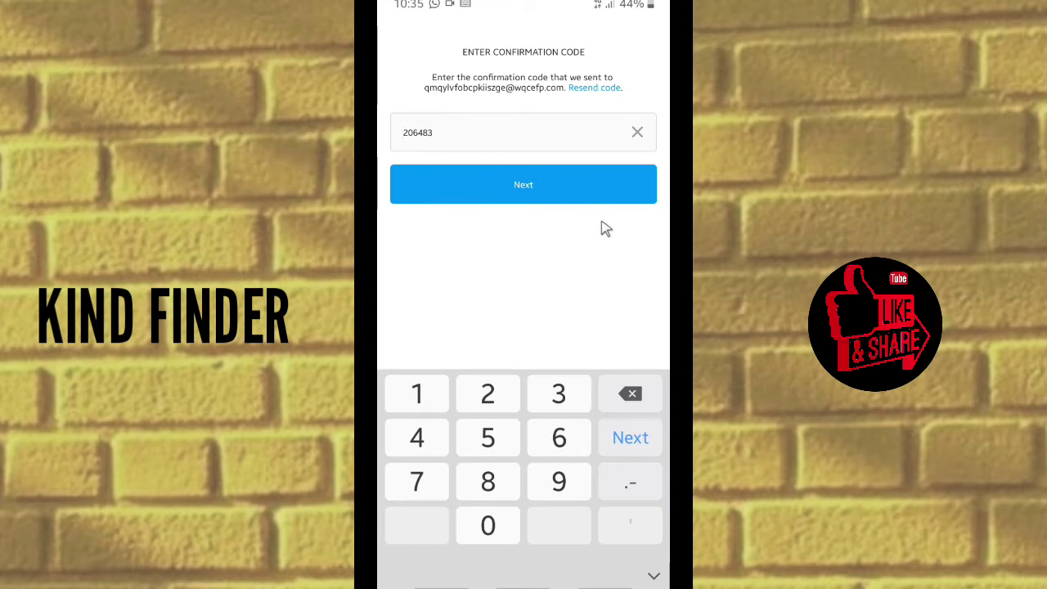
left_click(533, 195)
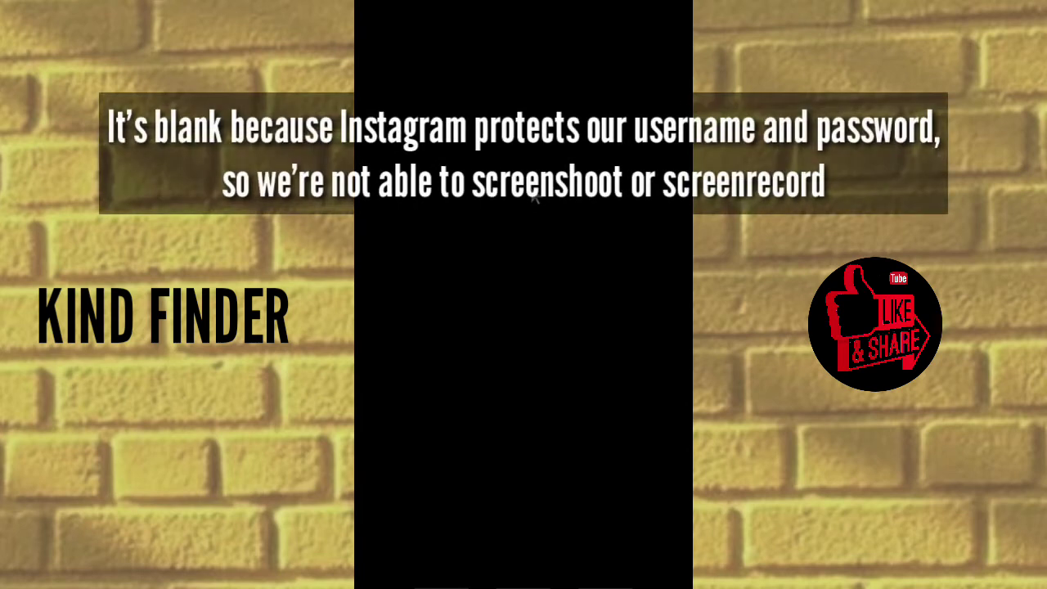
Enter the account password on the screen-protected sign-up step
left_click(468, 113)
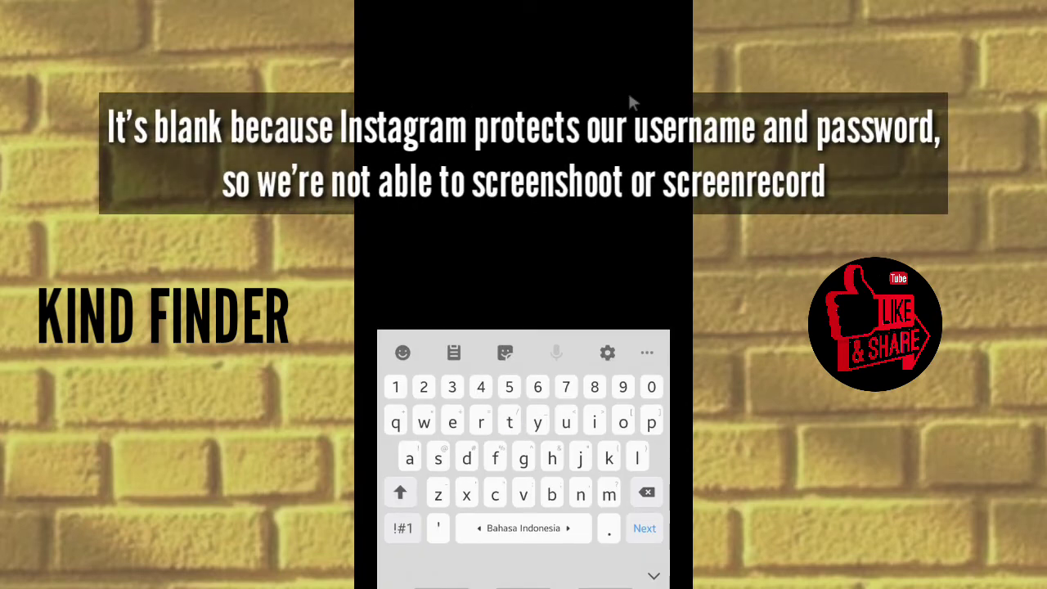
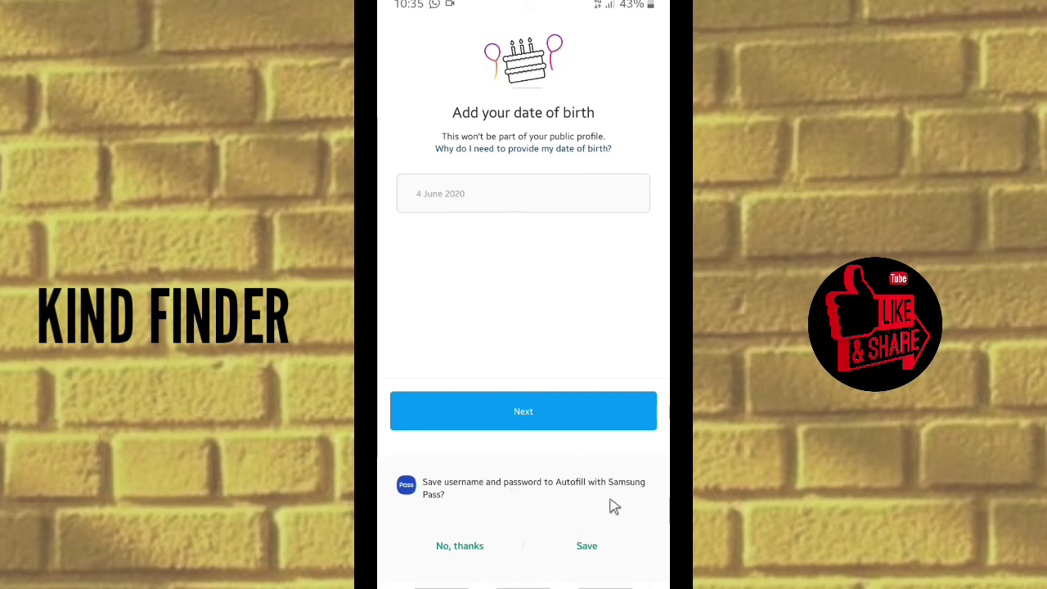
left_click(463, 548)
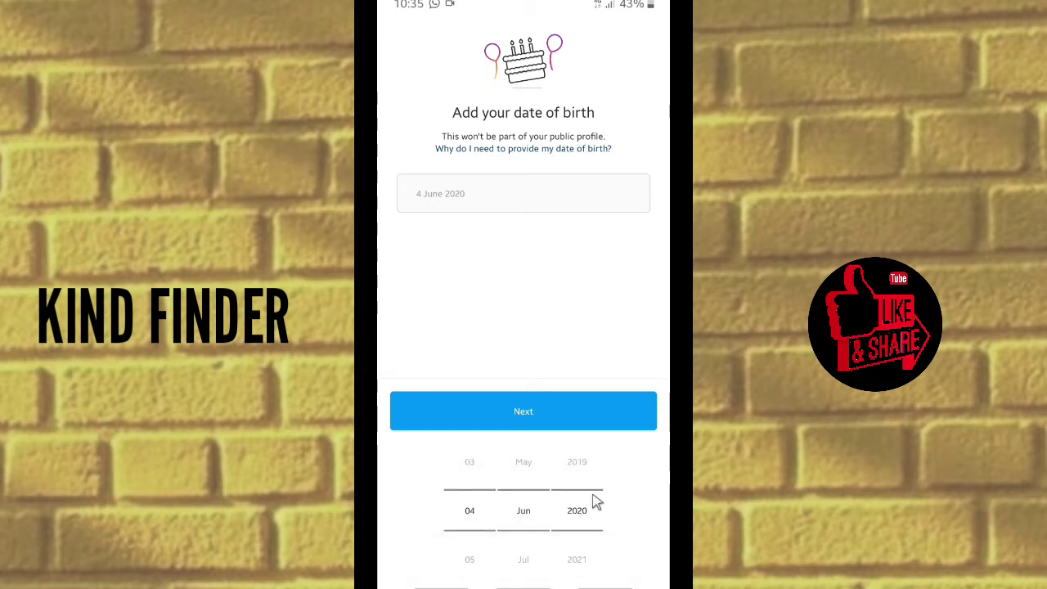
scroll(597, 502, "up", 7)
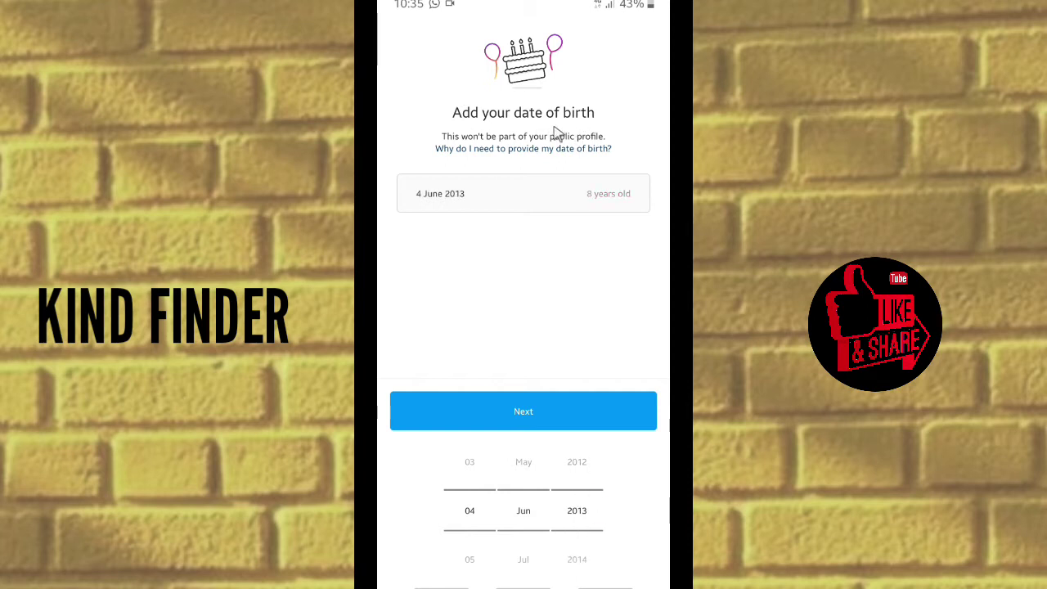
scroll(589, 490, "up", 13)
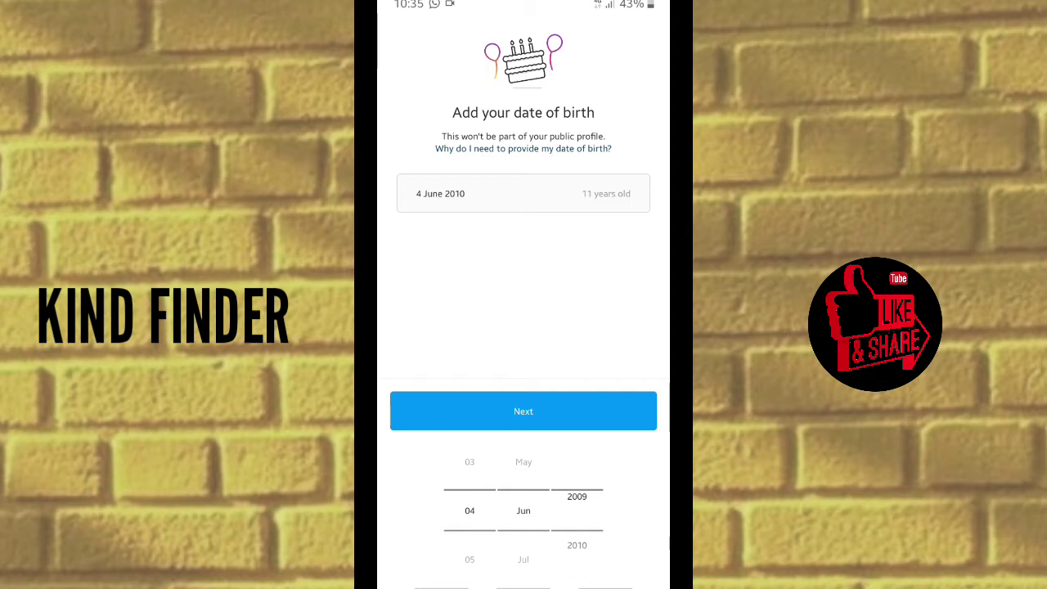
scroll(598, 523, "up", 5)
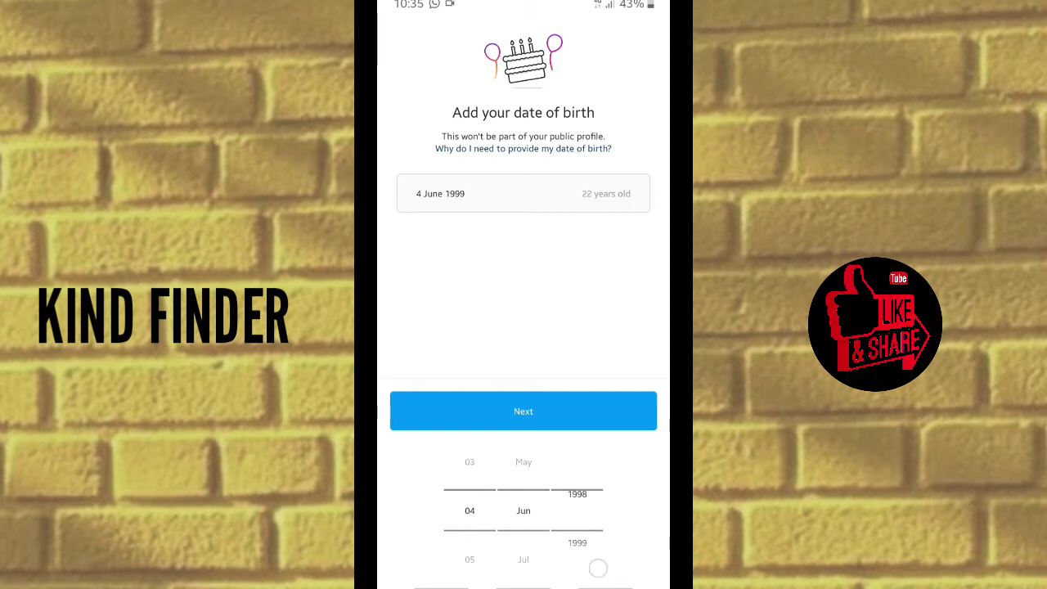
scroll(600, 505, "up", 1)
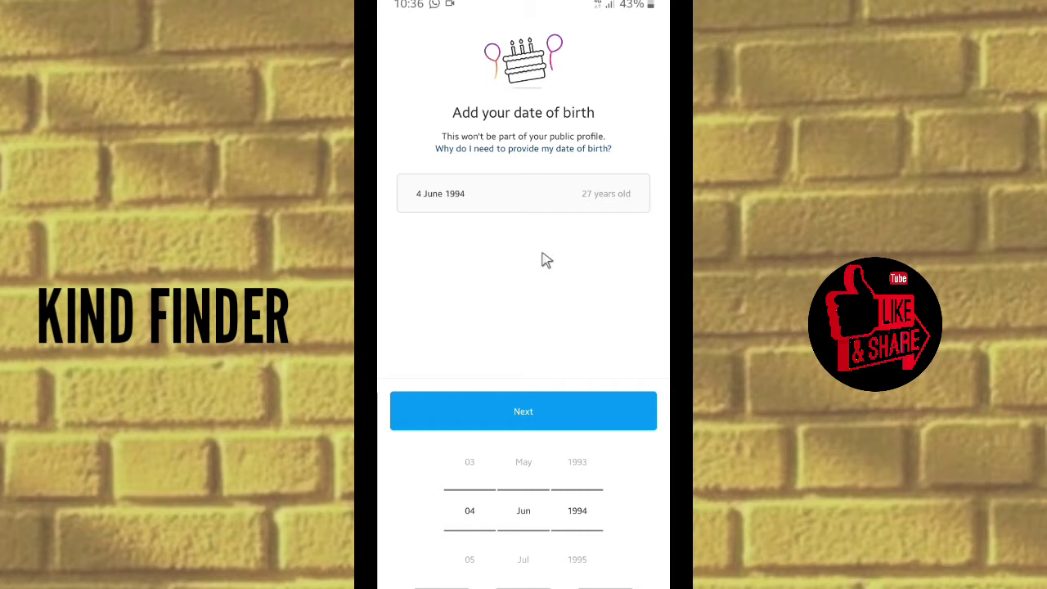
left_click(532, 423)
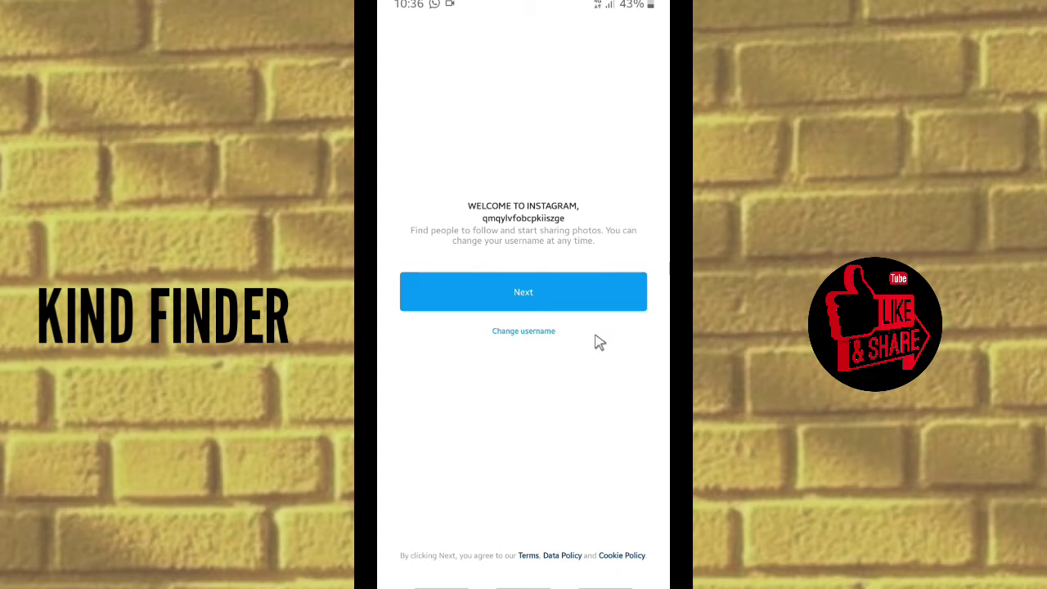
Erase the auto-generated username, type a shorter custom handle, and submit it once available
left_click(527, 333)
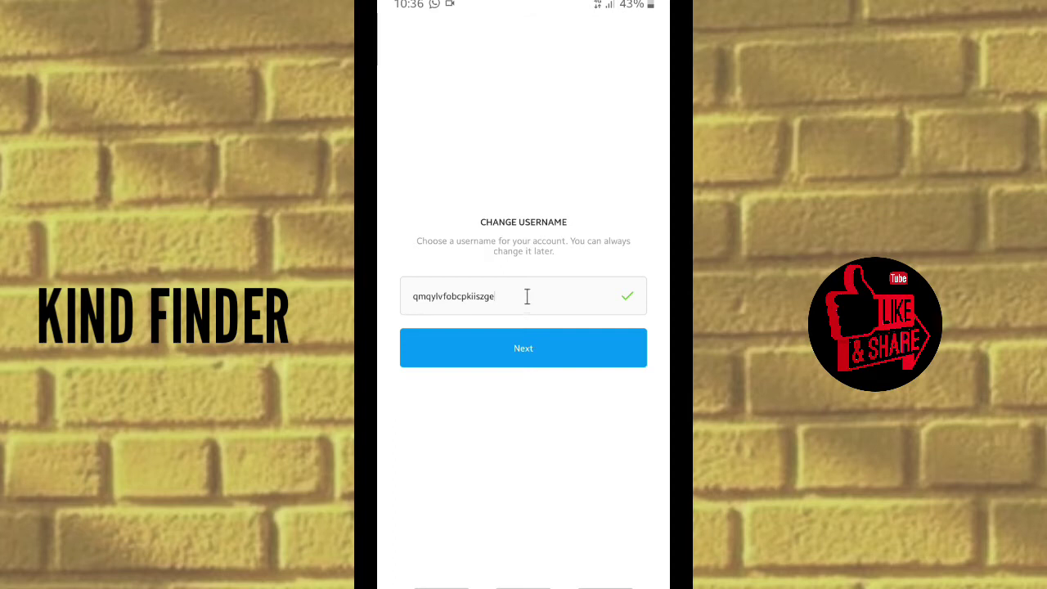
left_click(527, 297)
left_click(647, 491)
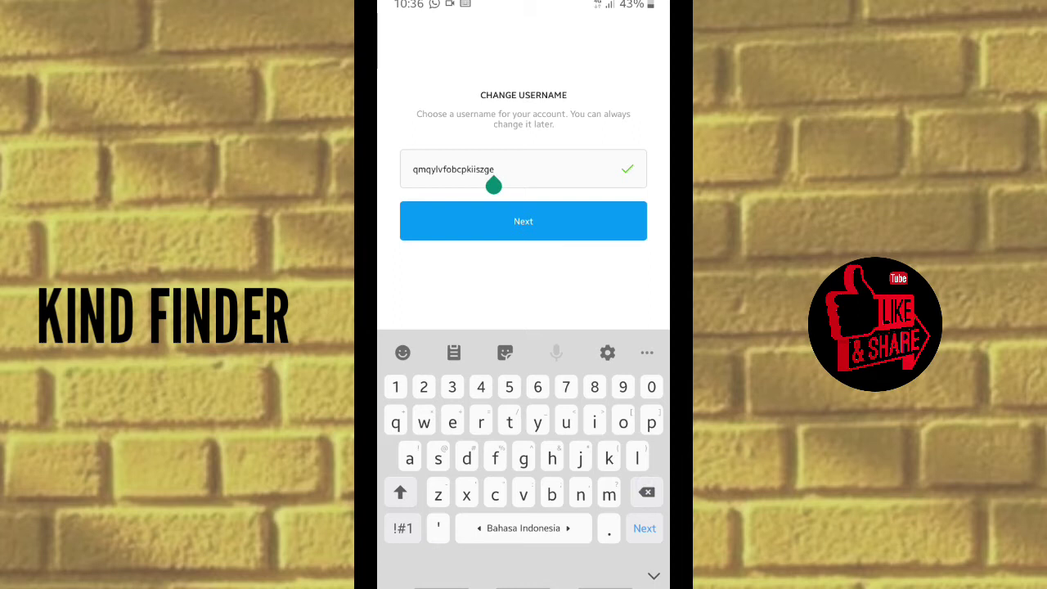
key("BackSpace")
key("BackSpace")
key("BackSpace")
key("BackSpace")
key("BackSpace")
key("BackSpace")
key("BackSpace")
key("BackSpace")
key("BackSpace")
key("BackSpace")
key("BackSpace")
key("BackSpace")
key("BackSpace")
key("BackSpace")
key("BackSpace")
key("BackSpace")
key("BackSpace")
key("BackSpace")
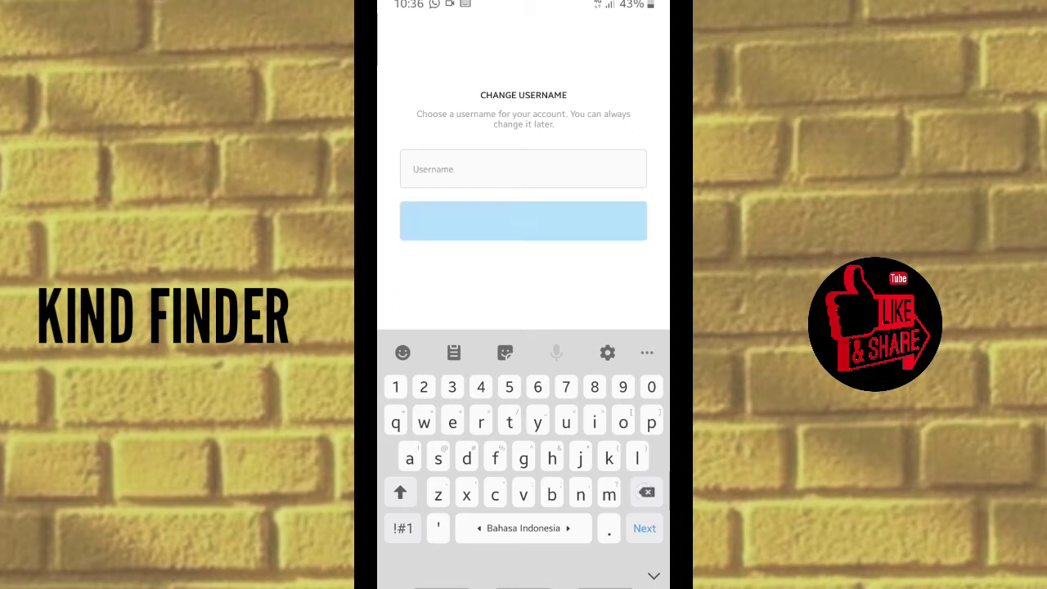
type("taki")
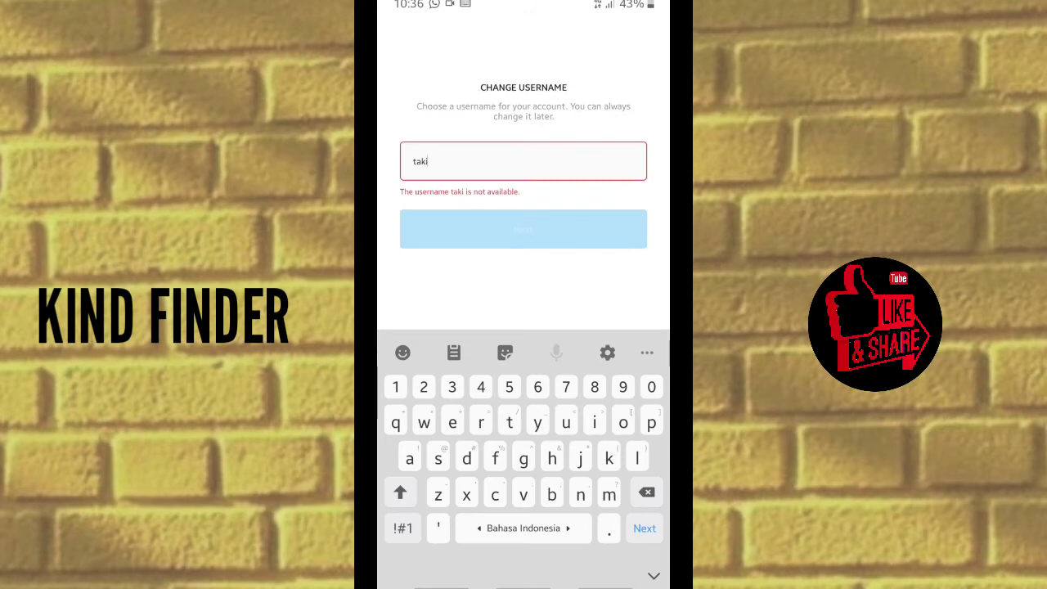
type("040694")
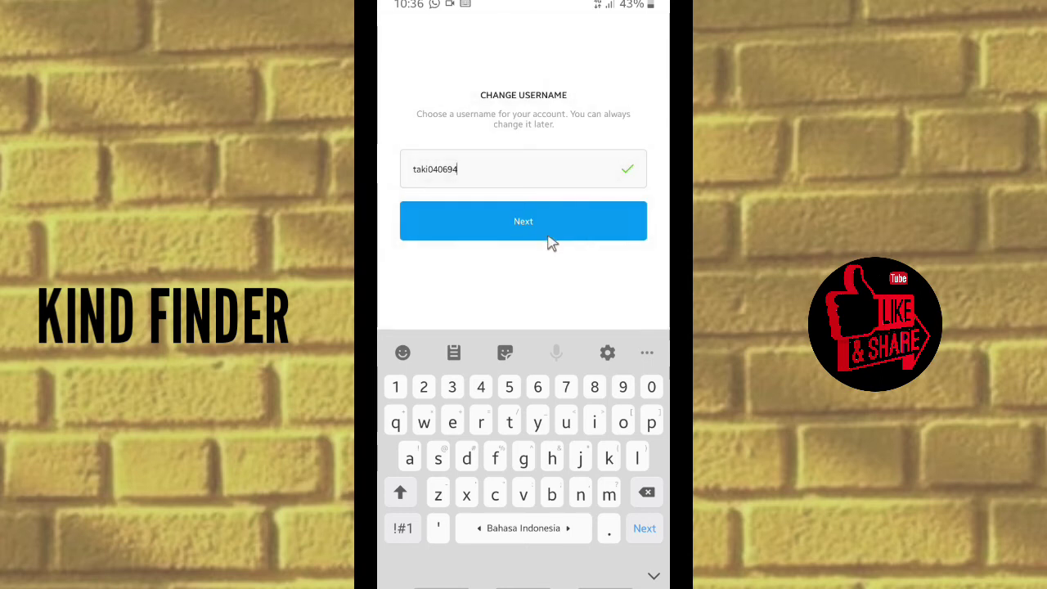
left_click(570, 217)
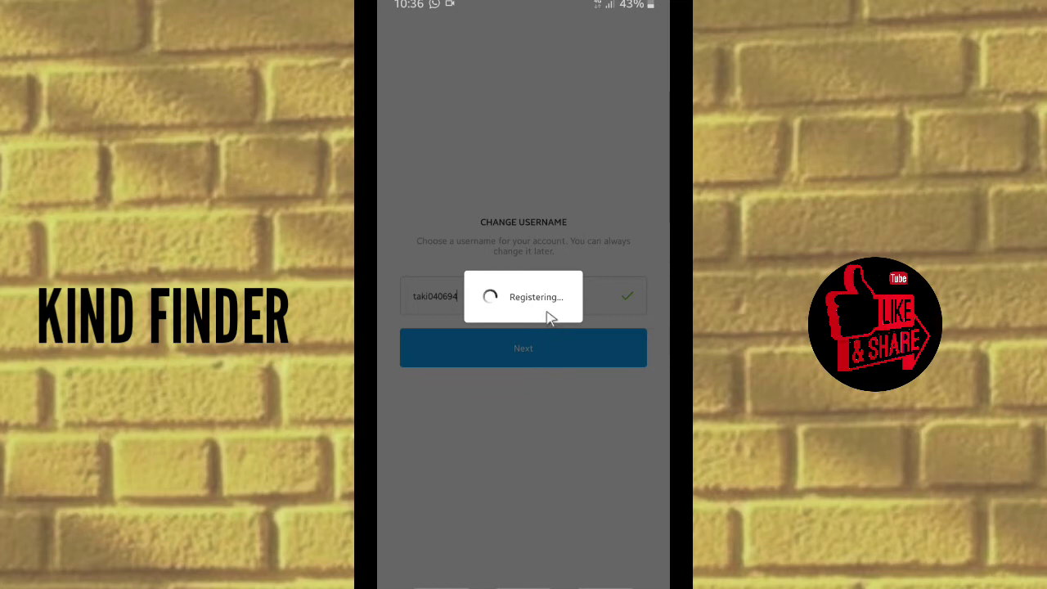
Skip finding Facebook friends and skip adding a profile photo
left_click(545, 343)
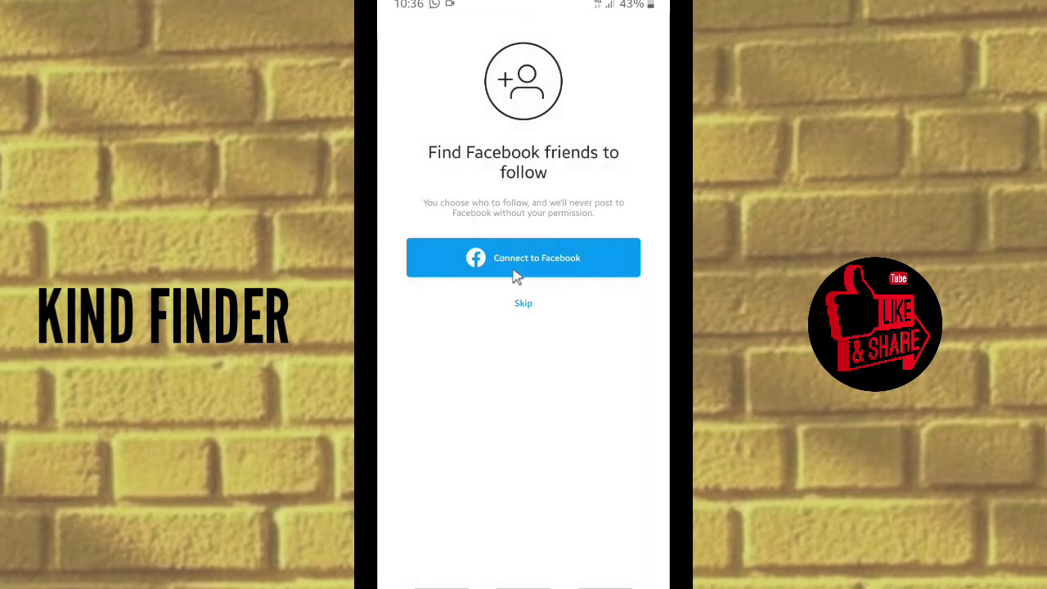
left_click(524, 304)
left_click(551, 376)
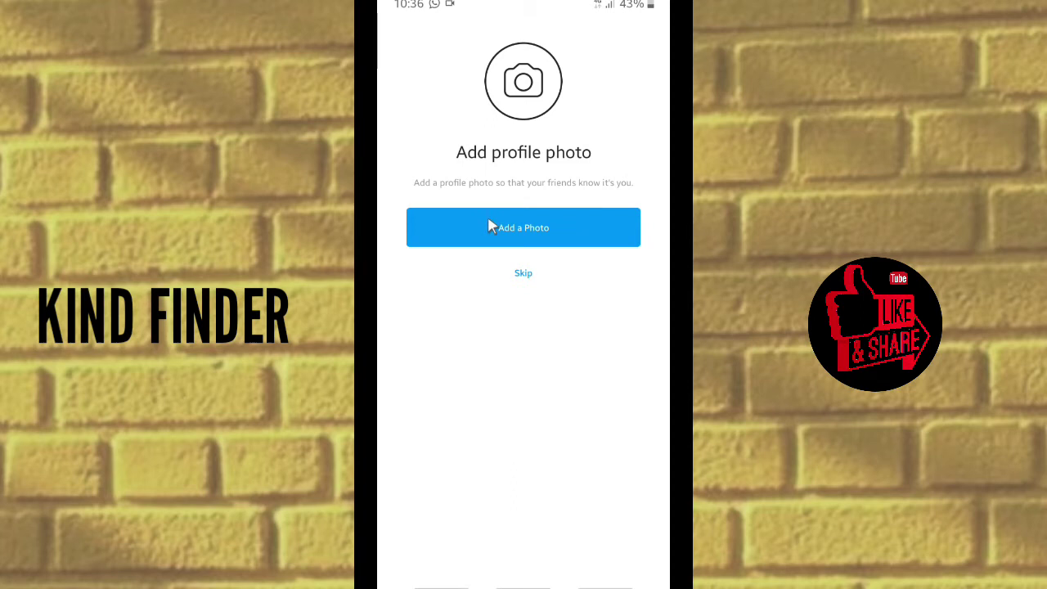
left_click(524, 275)
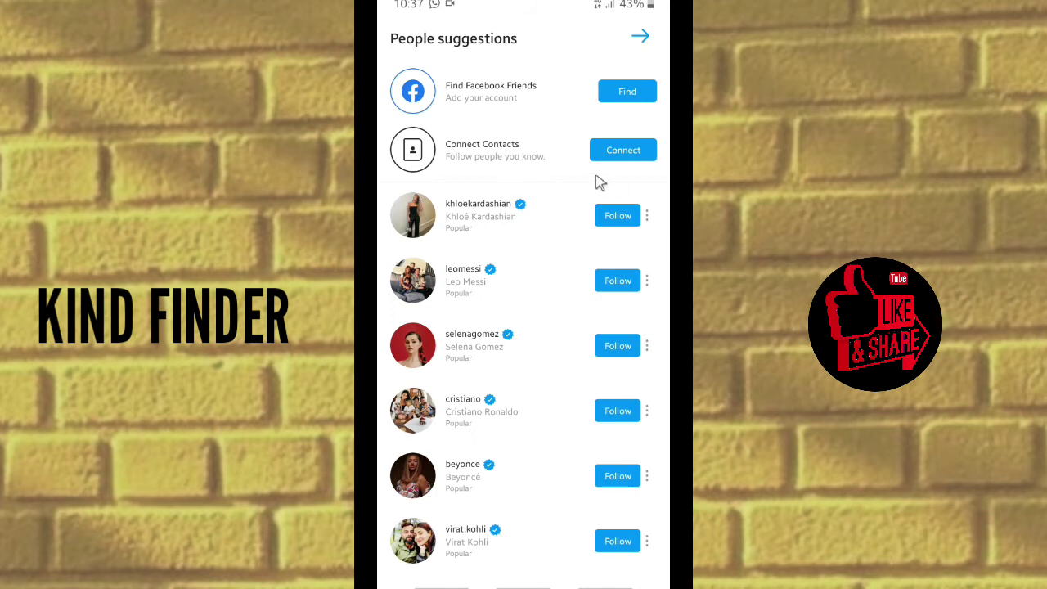
Follow the third, fourth and fifth suggested accounts, then go to the home feed
left_click(628, 348)
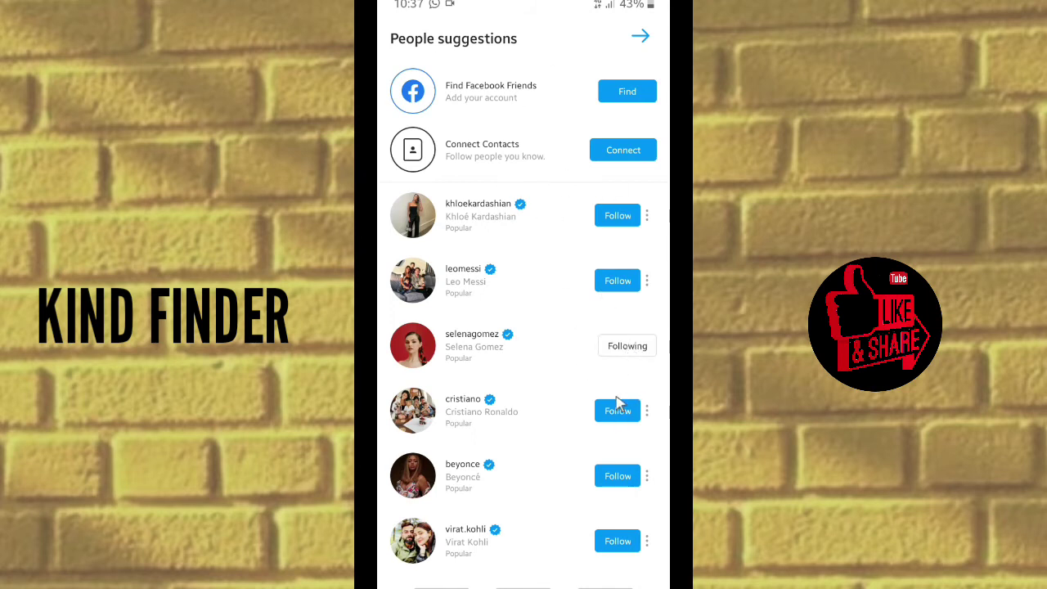
left_click(605, 417)
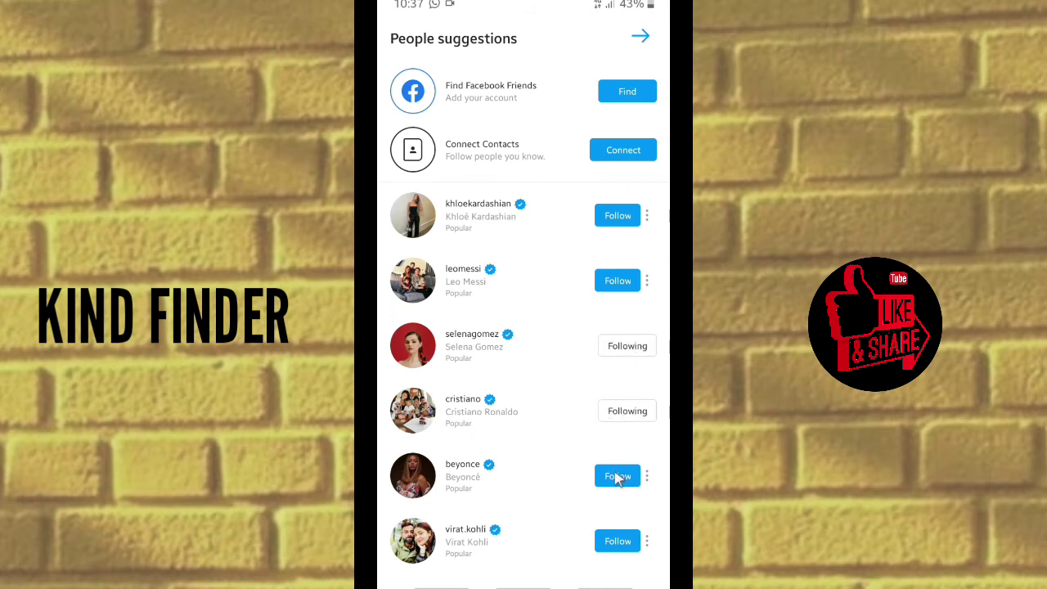
left_click(618, 478)
left_click(642, 39)
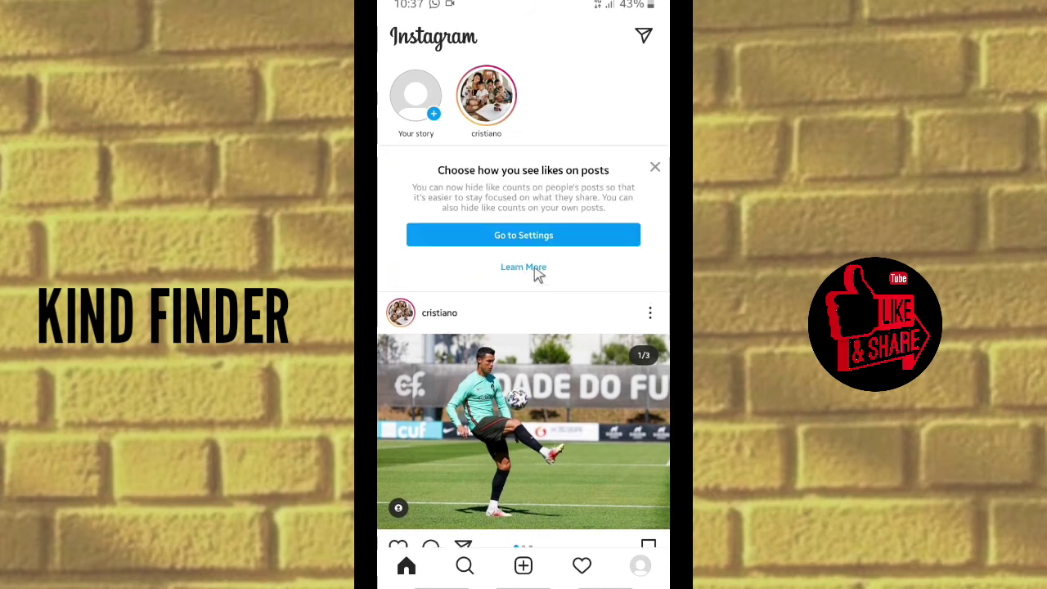
Log the new account out from its profile settings and confirm the Log out prompt
left_click(654, 164)
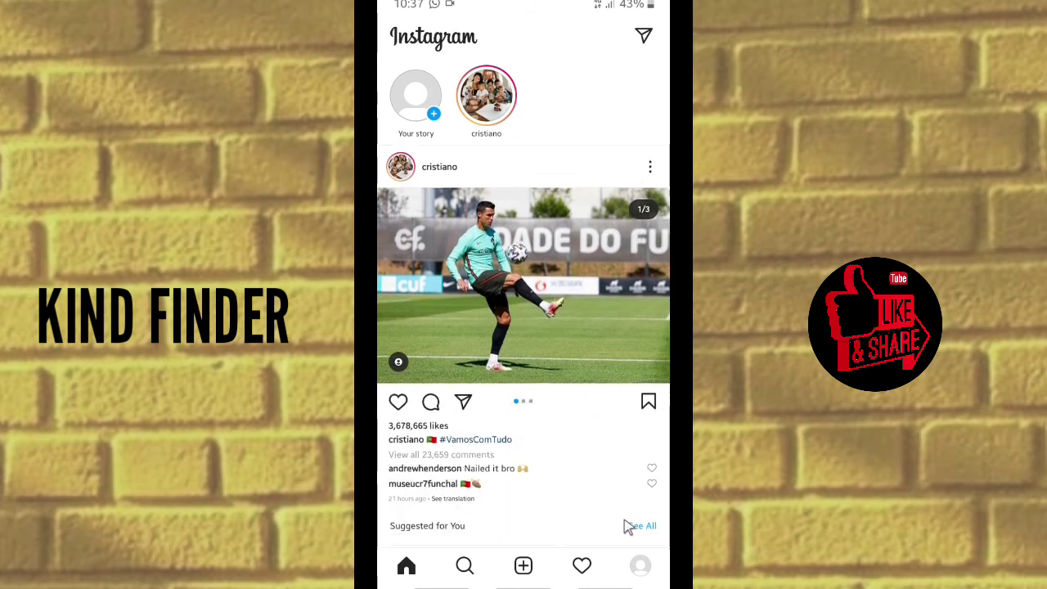
left_click(640, 569)
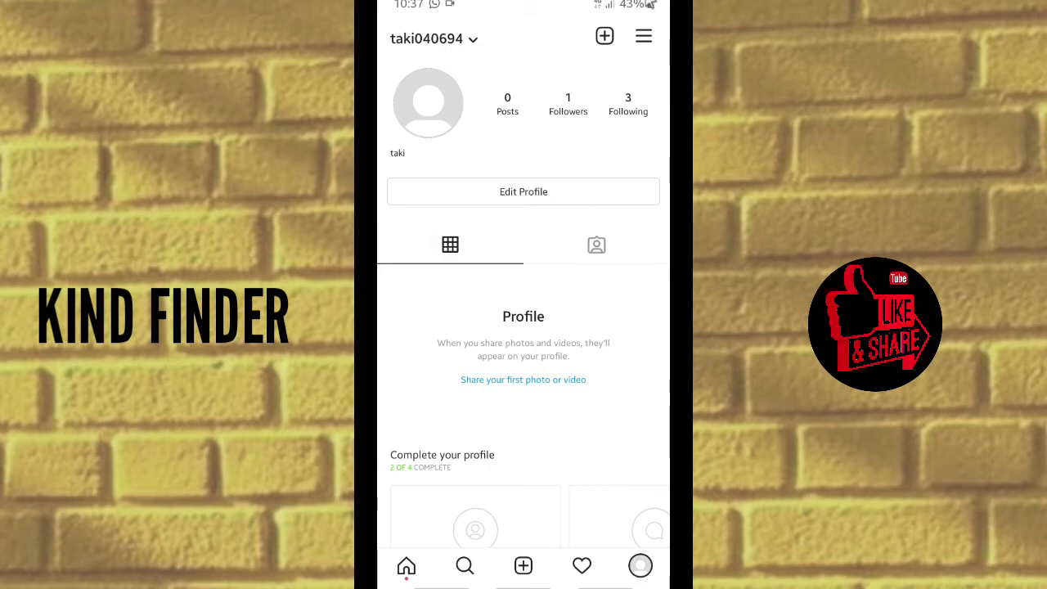
left_click(644, 40)
left_click(513, 574)
scroll(440, 501, "down", 3)
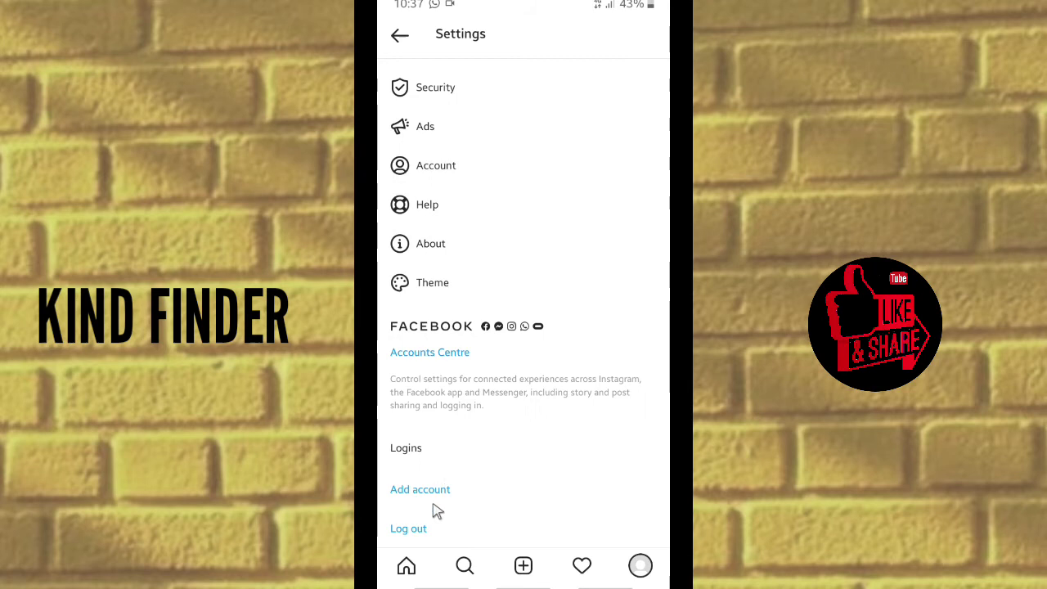
left_click(441, 530)
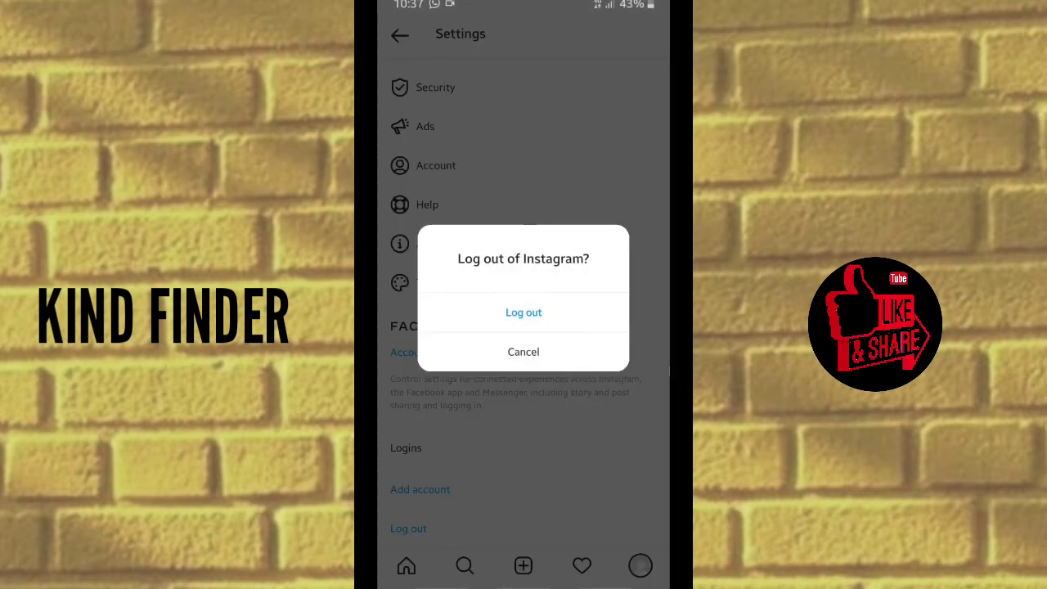
left_click(604, 326)
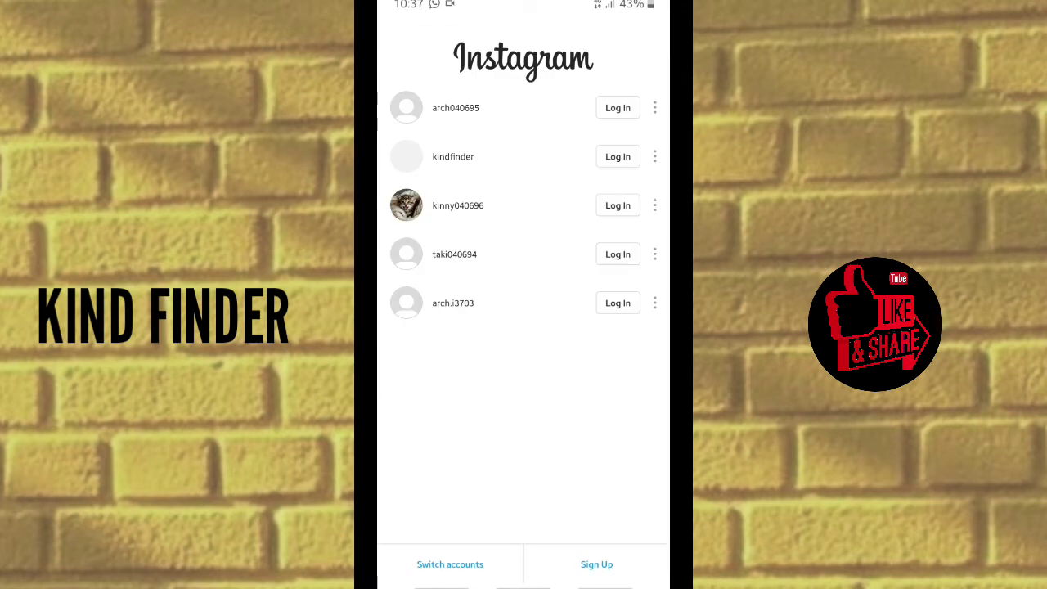
Bring Chrome's 10 Minute Mail page back from recent apps, then go to Chrome's start page
left_click(441, 585)
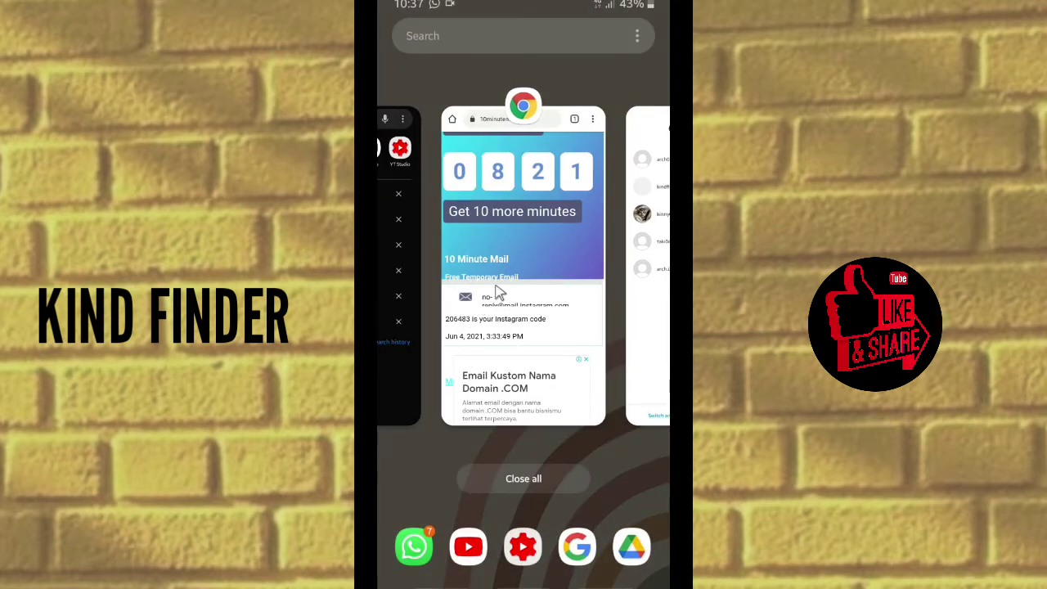
left_click(499, 293)
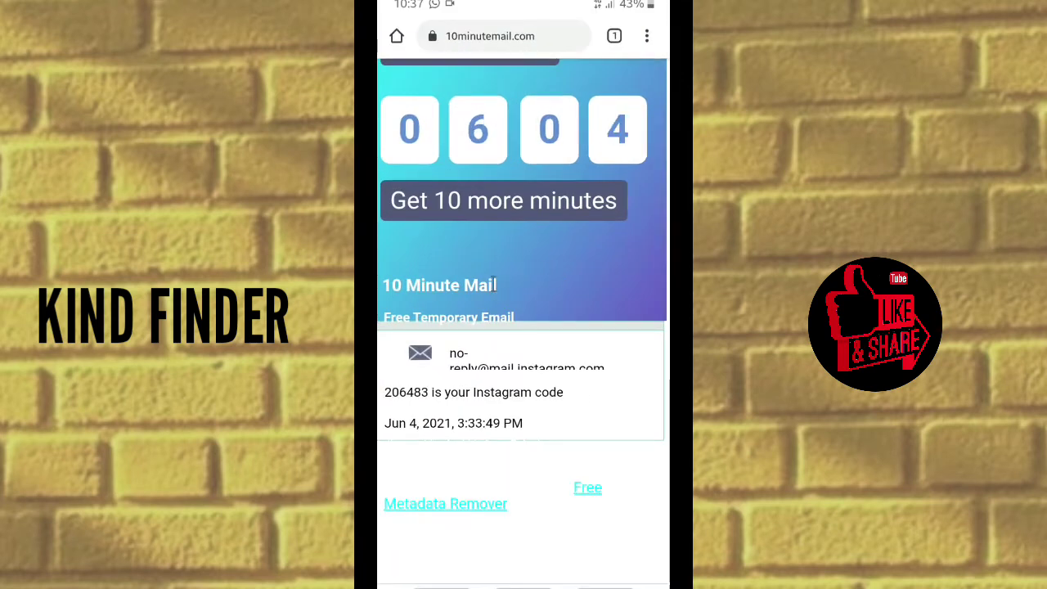
scroll(508, 270, "up", 3)
scroll(509, 283, "up", 5)
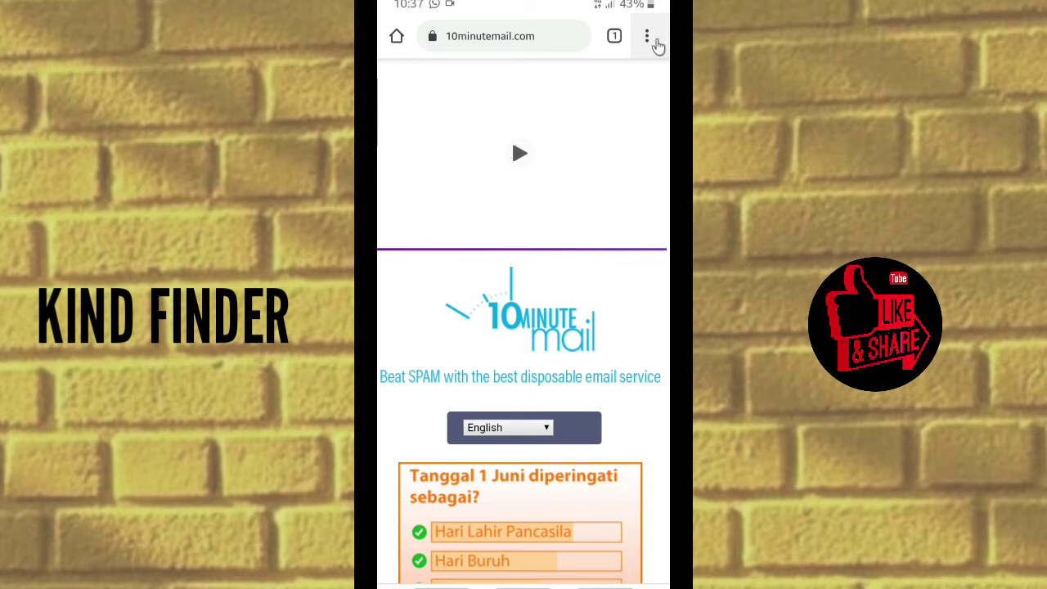
left_click(396, 32)
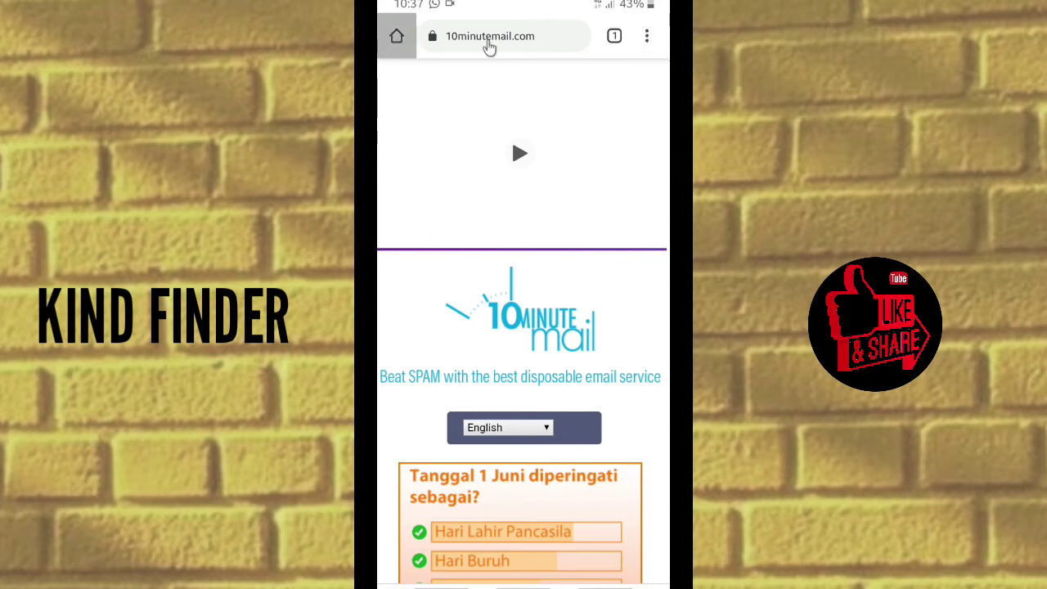
left_click(648, 37)
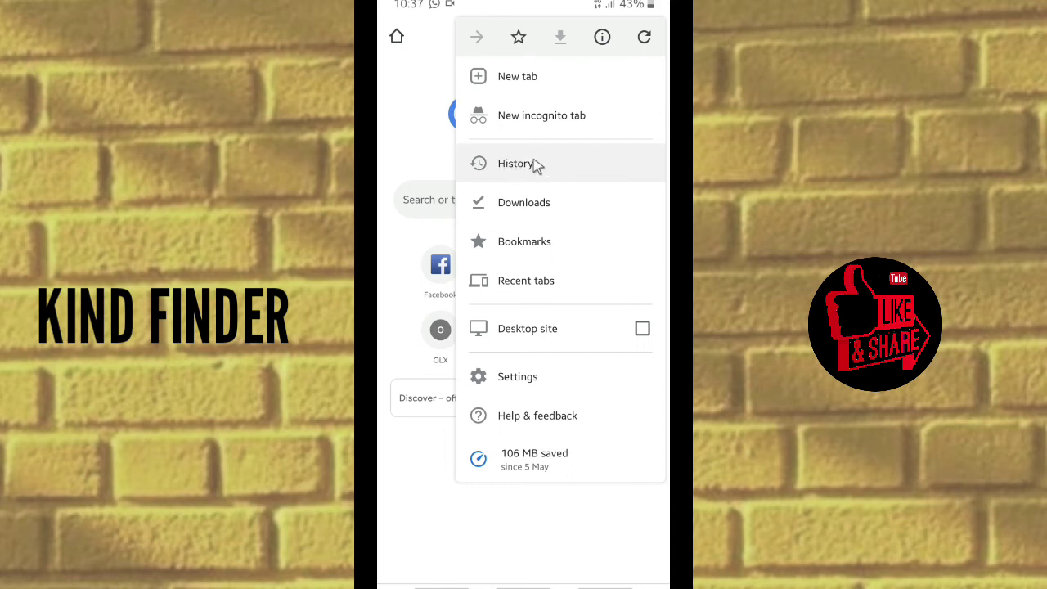
Clear Chrome's browsing history, cookies and cached files for All time, then close History
left_click(532, 163)
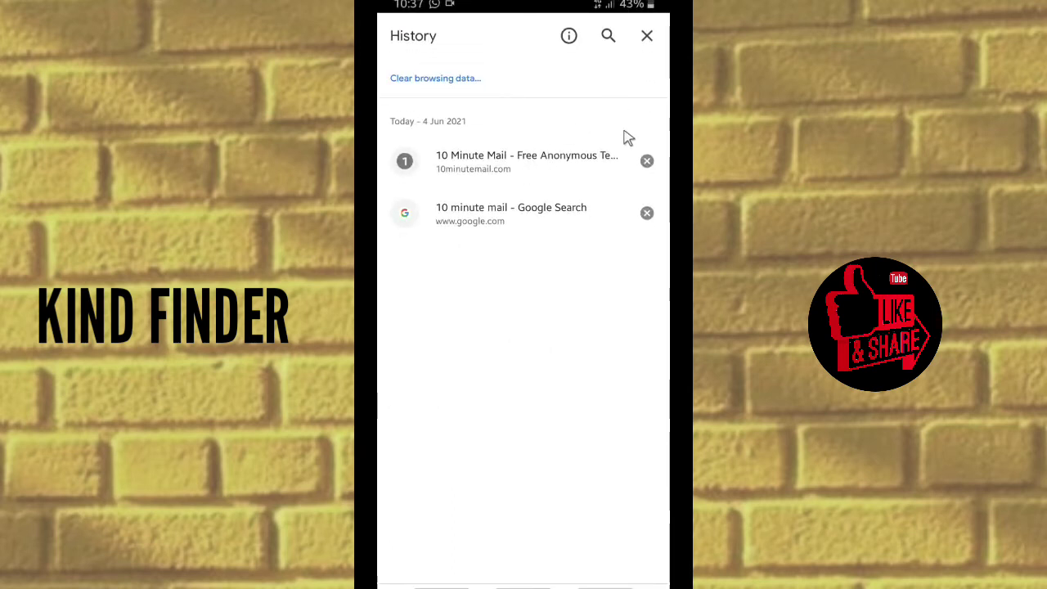
left_click(448, 82)
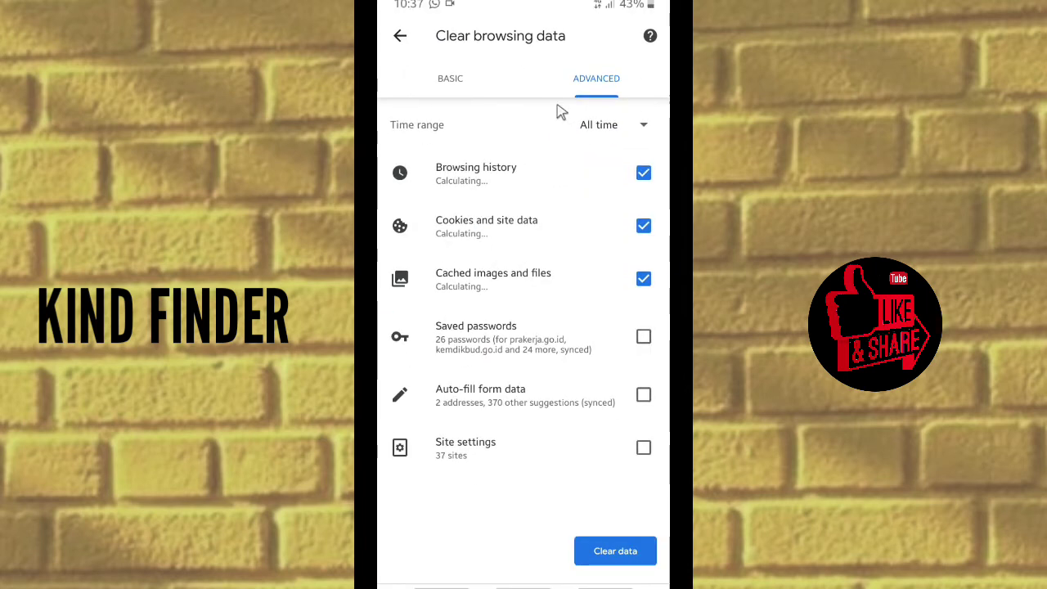
left_click(642, 126)
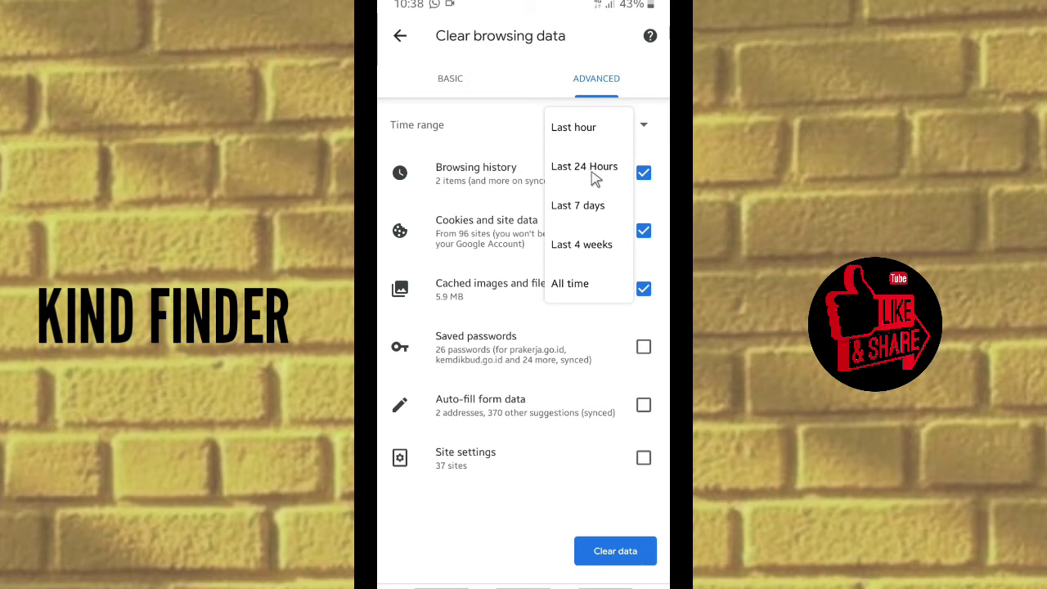
left_click(577, 284)
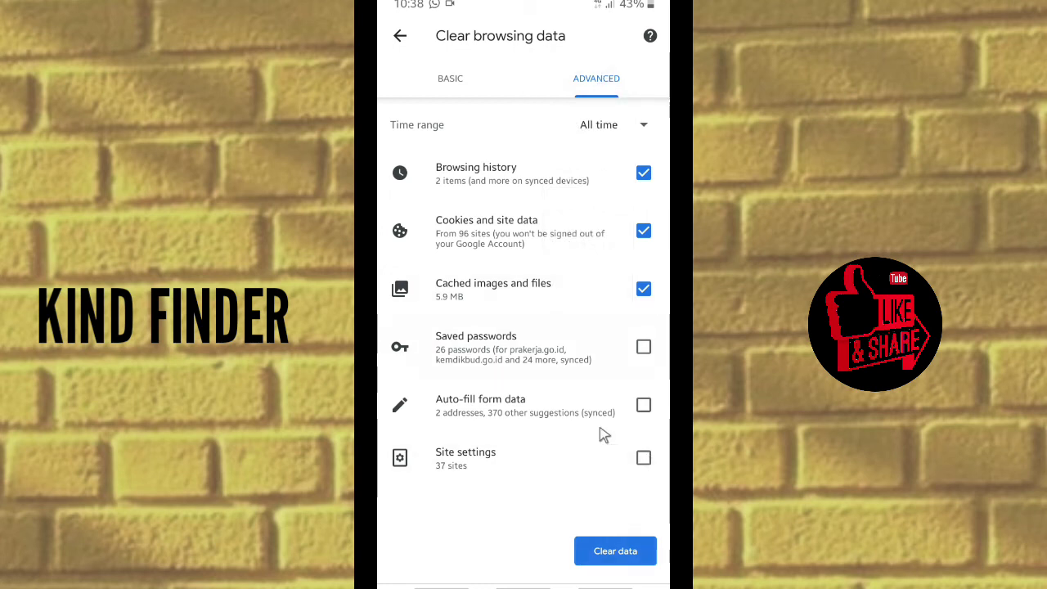
left_click(613, 551)
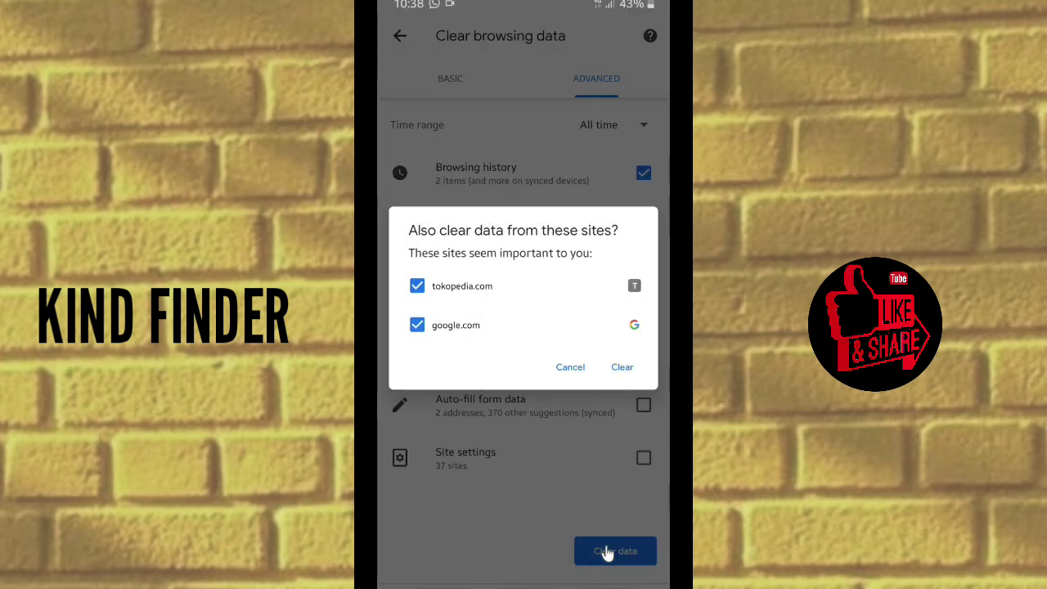
left_click(622, 368)
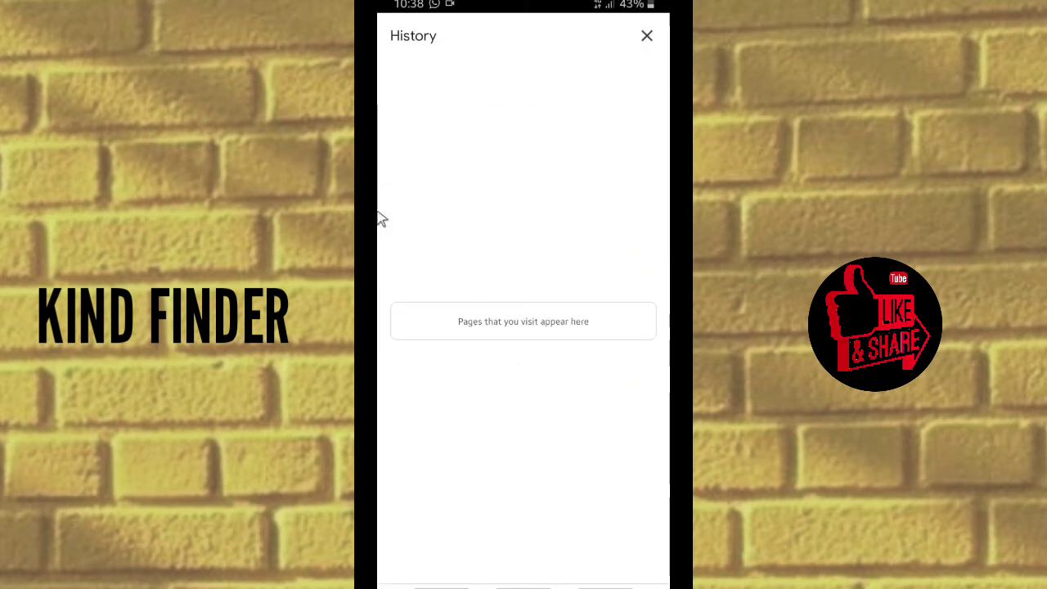
left_click(647, 35)
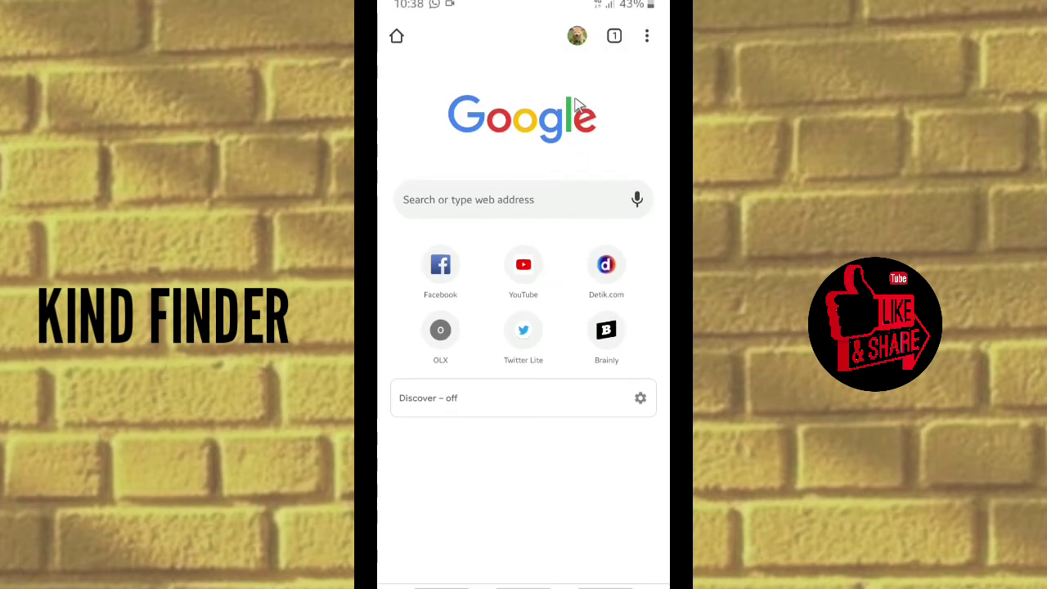
Search '10 minute mail', open 10minutemail.com and copy the newly generated temporary address
left_click(507, 199)
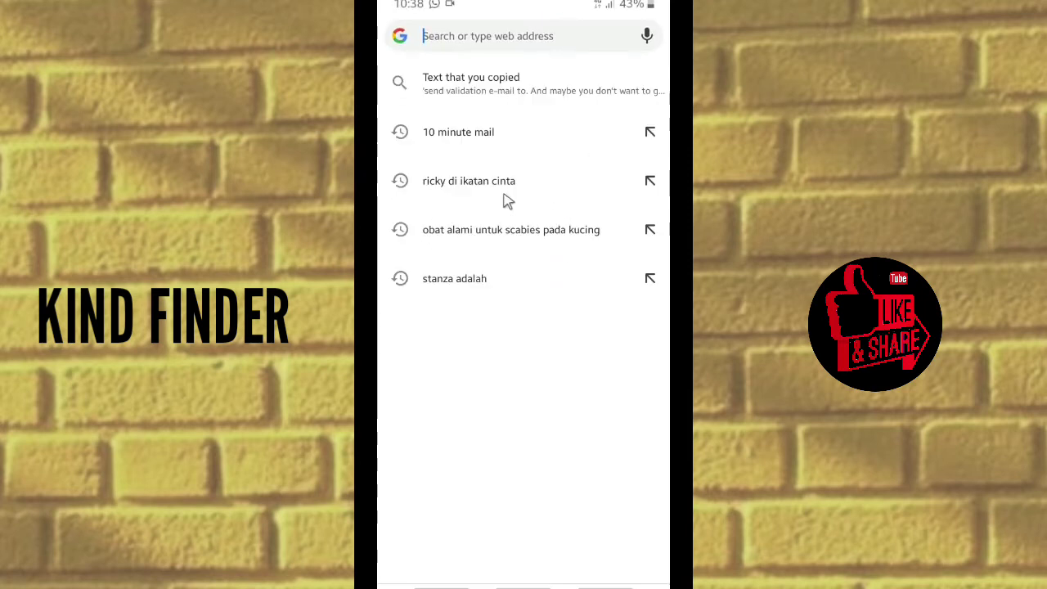
left_click(481, 131)
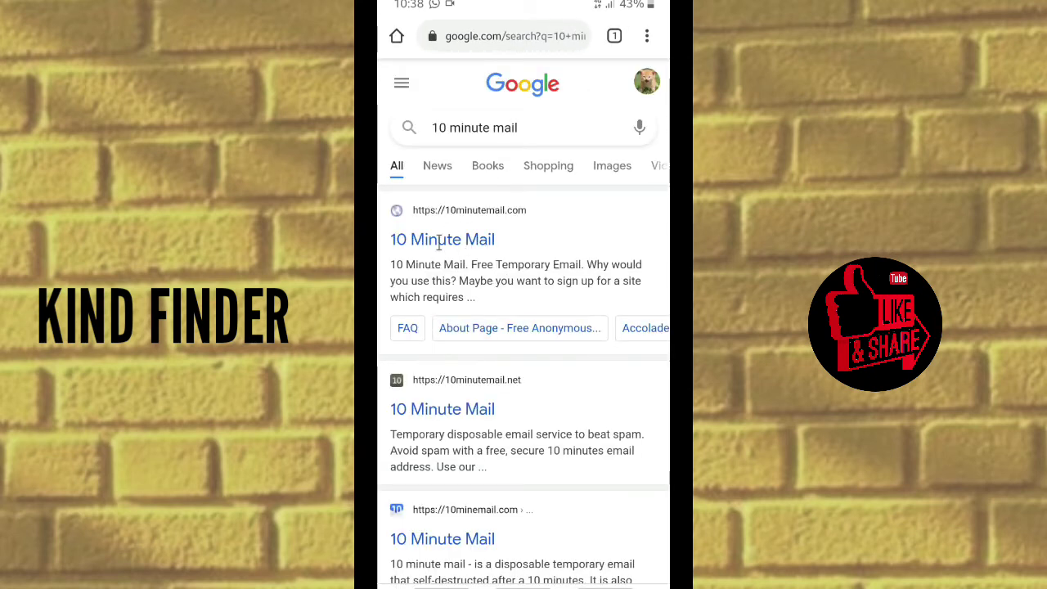
left_click(450, 241)
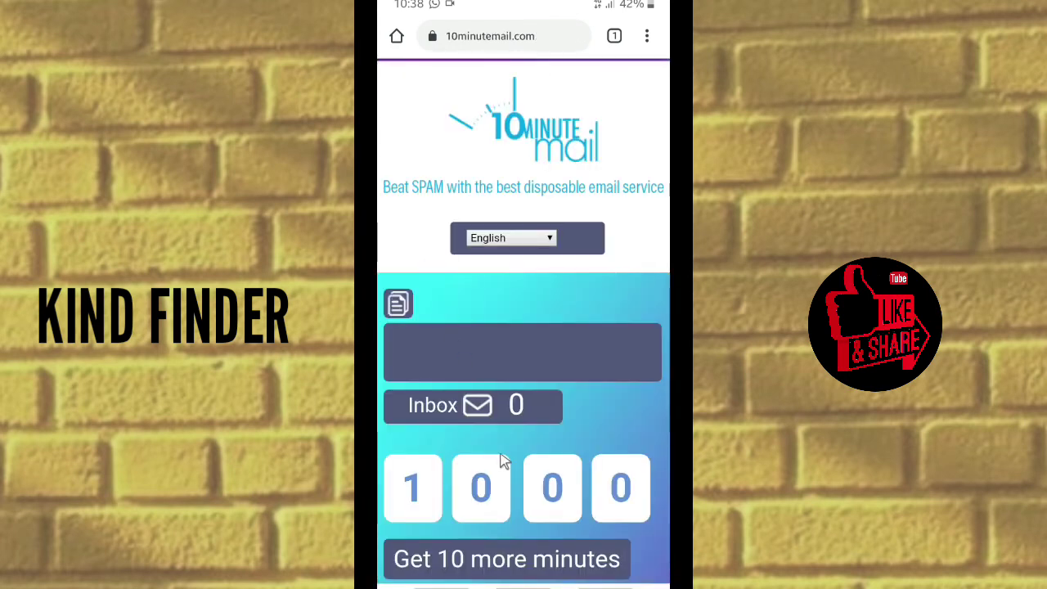
scroll(497, 411, "down", 1)
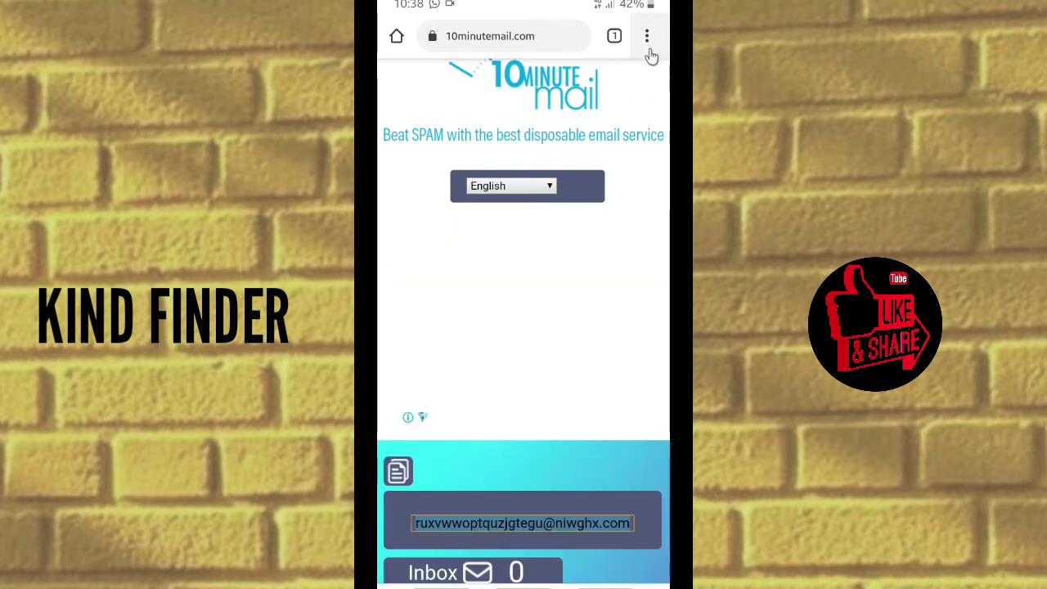
scroll(491, 367, "down", 3)
left_click(398, 317)
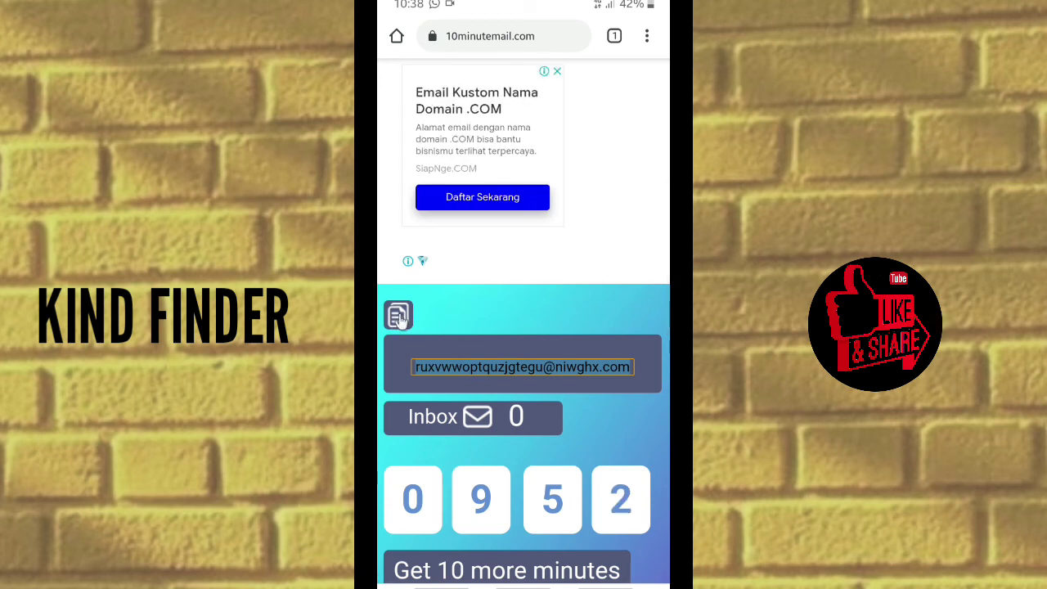
Back in Instagram, start a new sign-up and switch it to the email option
left_click(437, 584)
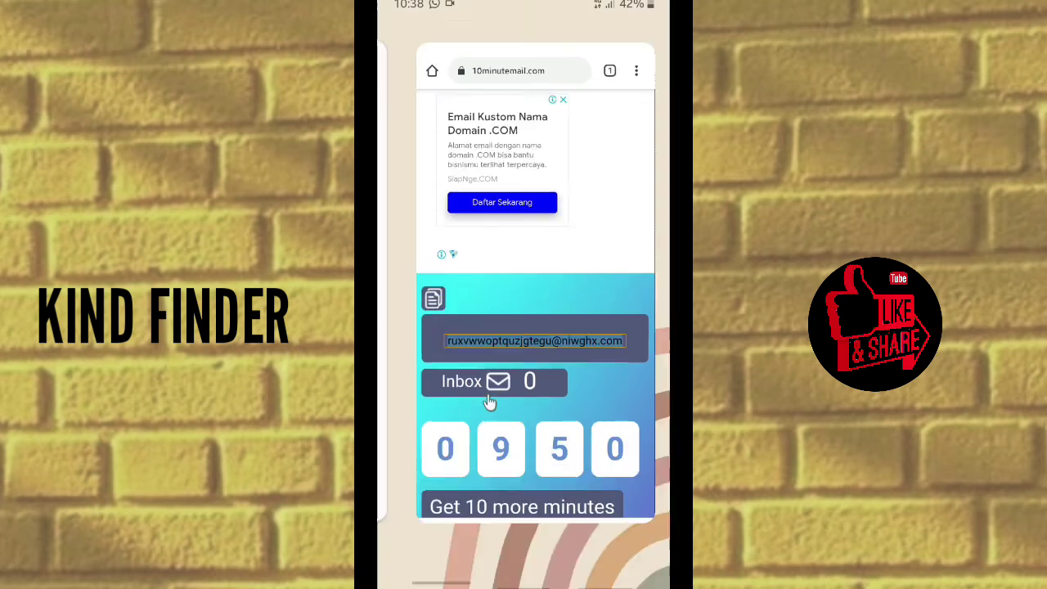
left_click(521, 301)
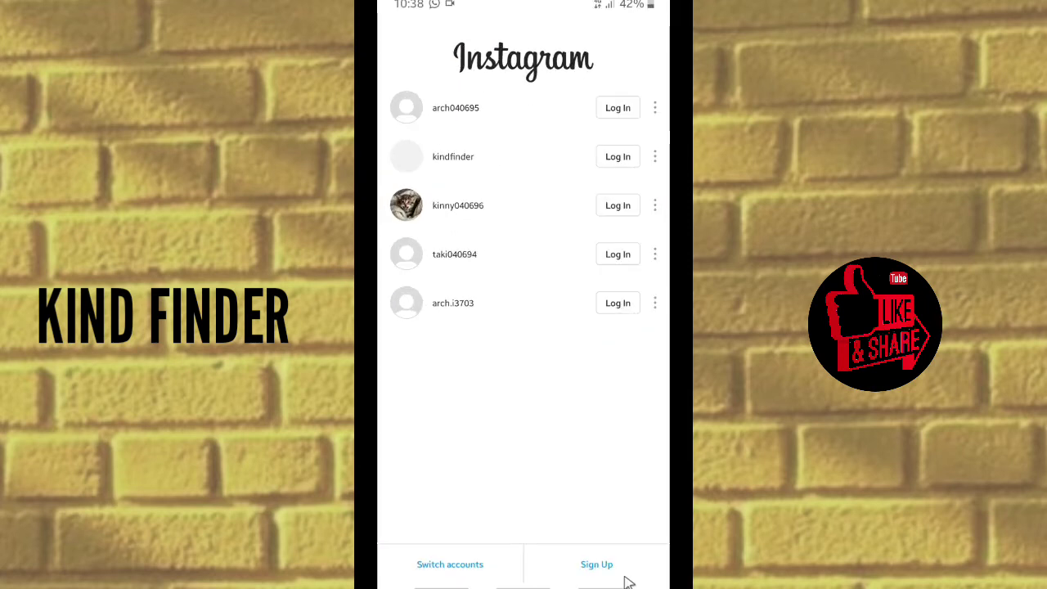
left_click(597, 566)
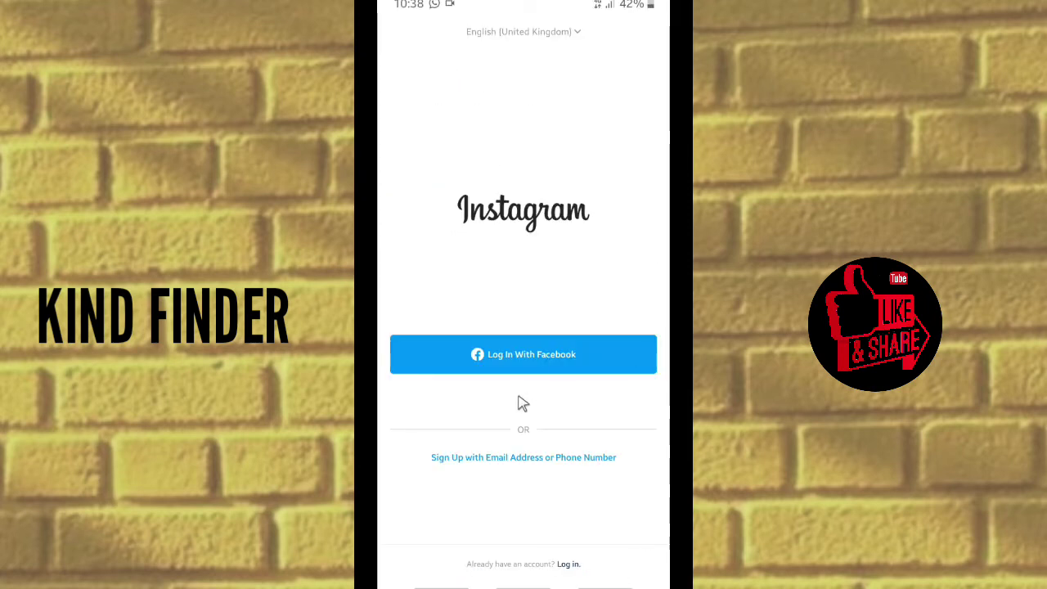
left_click(513, 457)
left_click(628, 296)
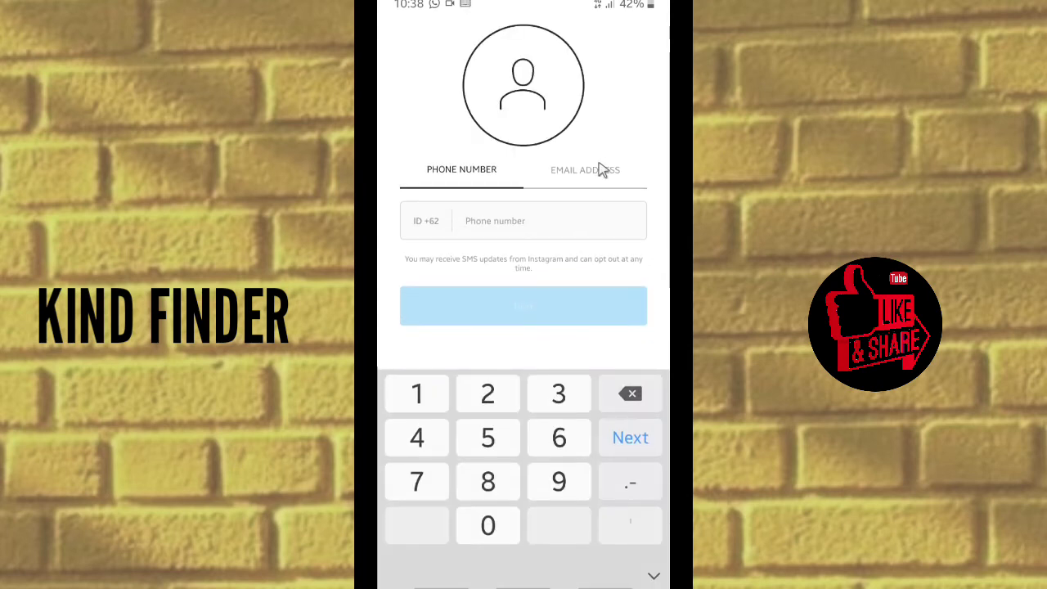
left_click(603, 172)
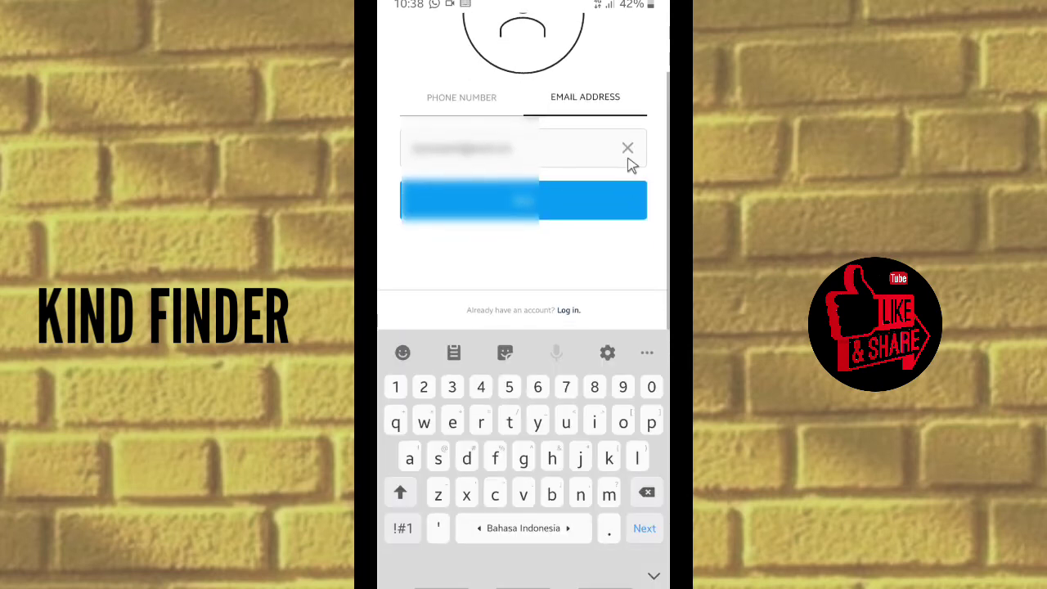
Replace the prefilled email with the copied temporary address and submit it
left_click(627, 149)
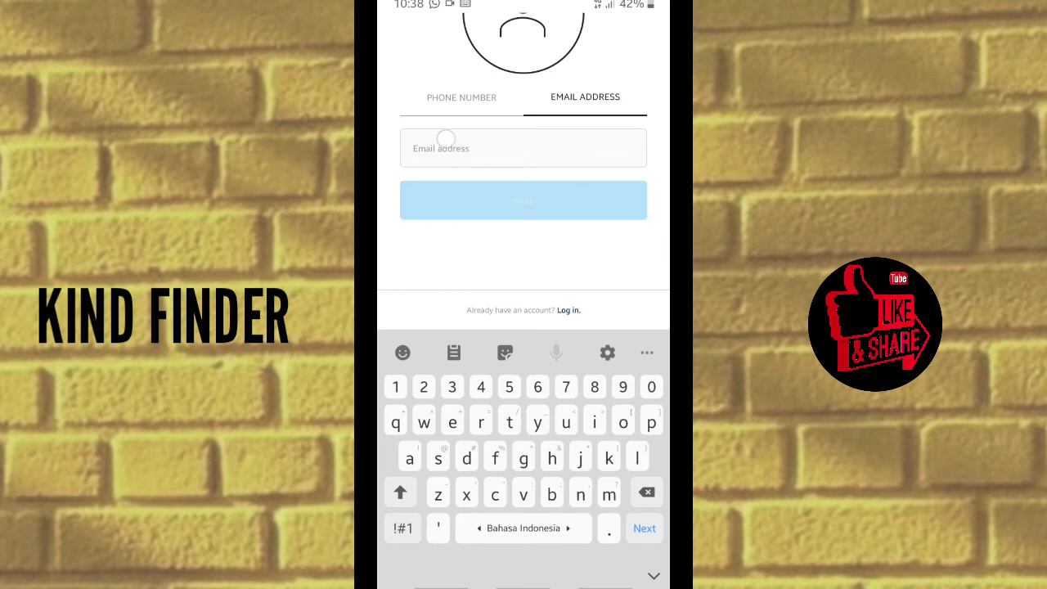
left_click(446, 143)
left_click(413, 164)
left_click(414, 112)
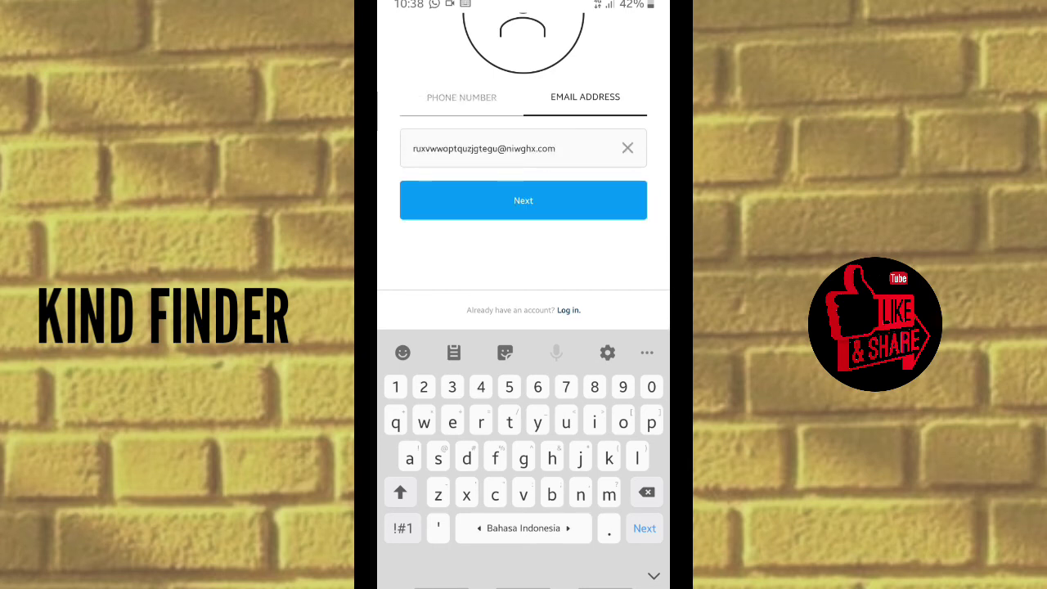
left_click(524, 204)
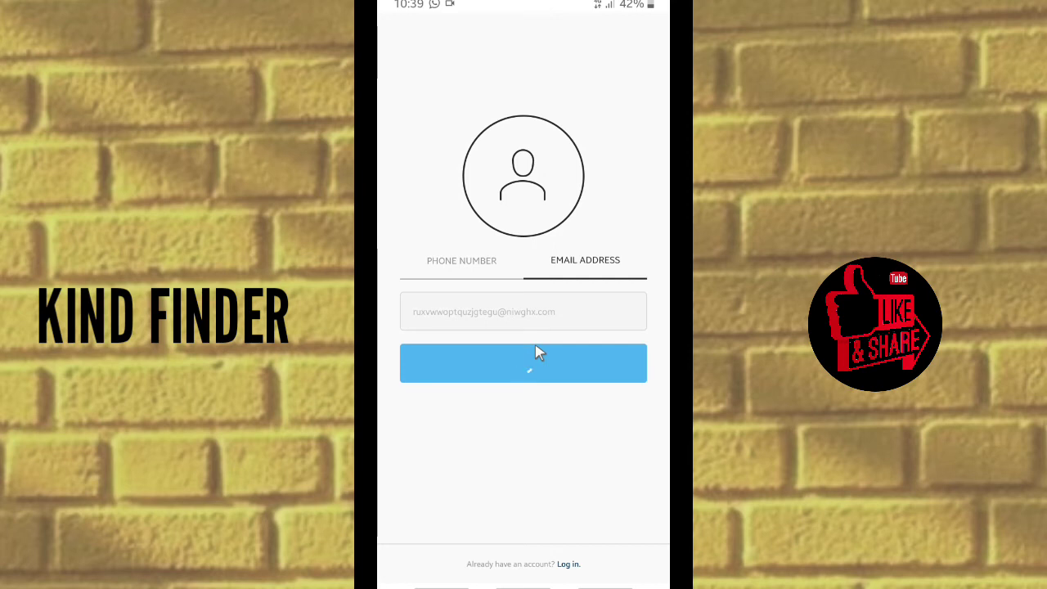
Copy the confirmation code from the Instagram email in the temporary inbox, then return to Instagram
left_click(435, 580)
left_click(513, 286)
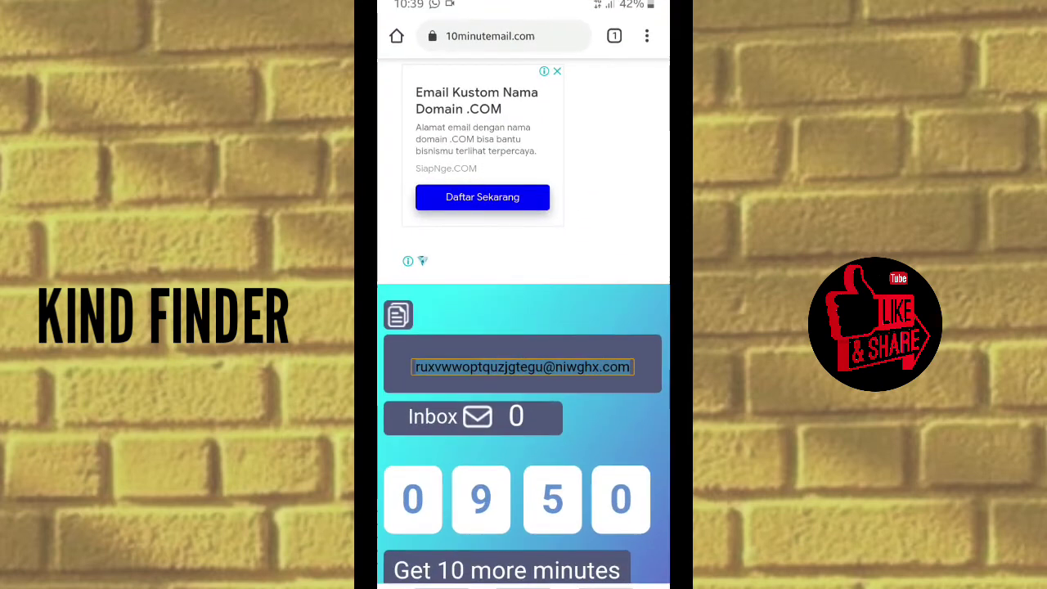
left_click_drag(621, 499, 607, 339)
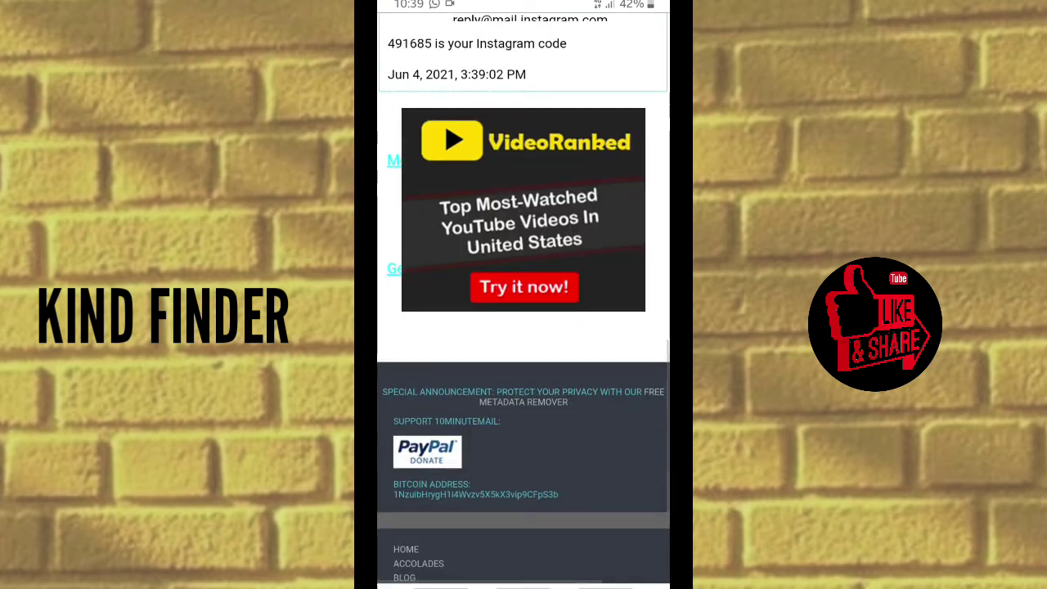
left_click_drag(612, 417, 609, 560)
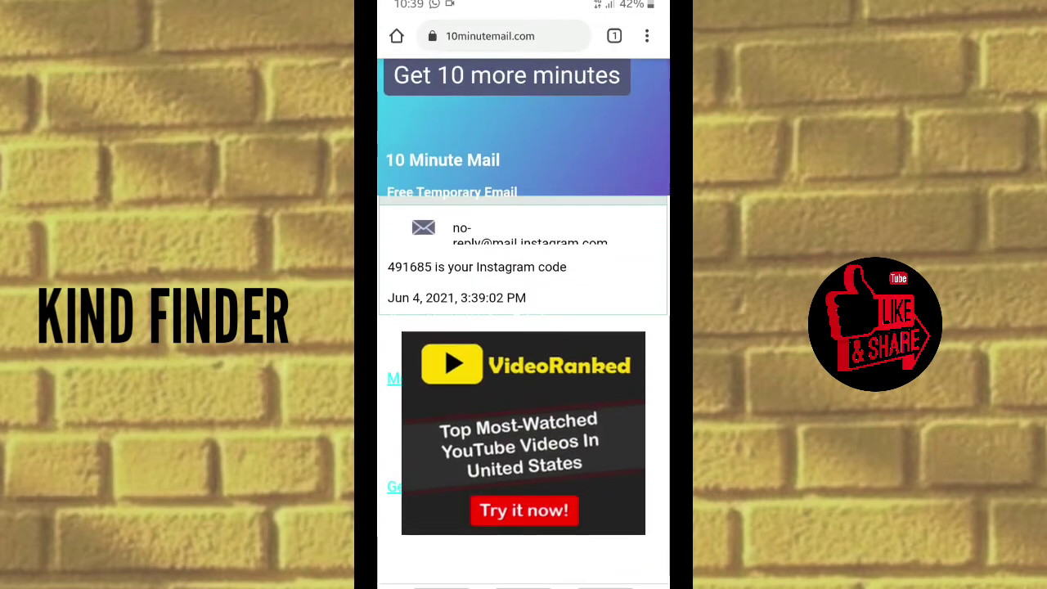
left_click_drag(609, 344, 609, 417)
left_click(408, 337)
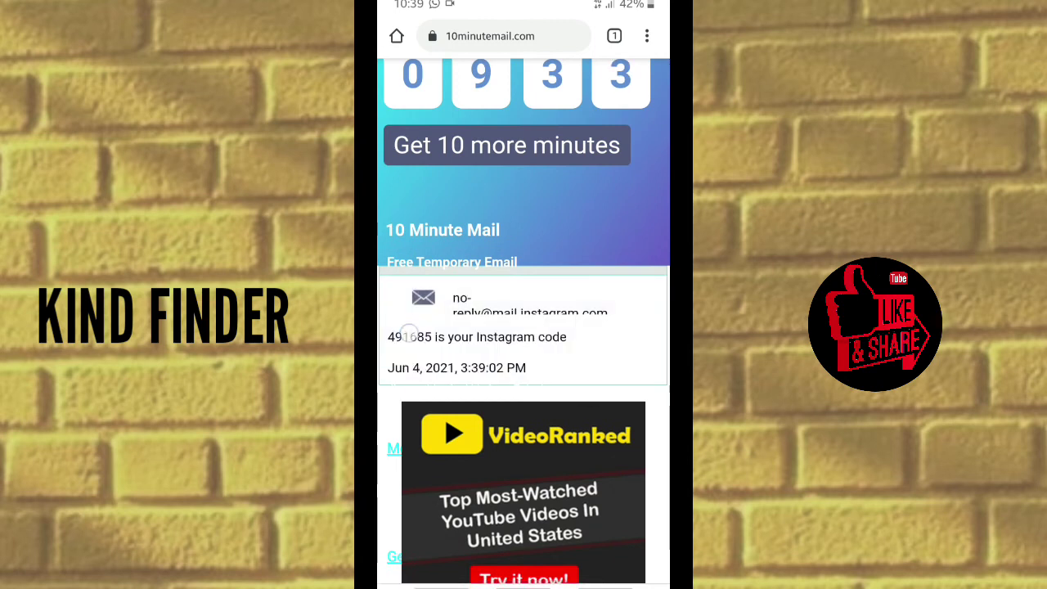
left_click(414, 303)
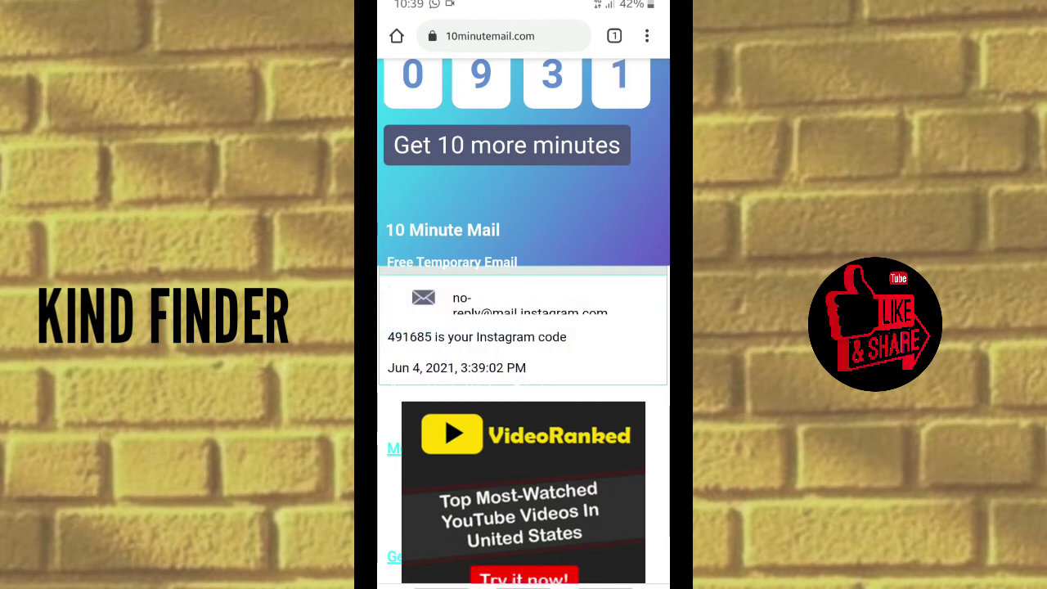
left_click(425, 584)
left_click(401, 333)
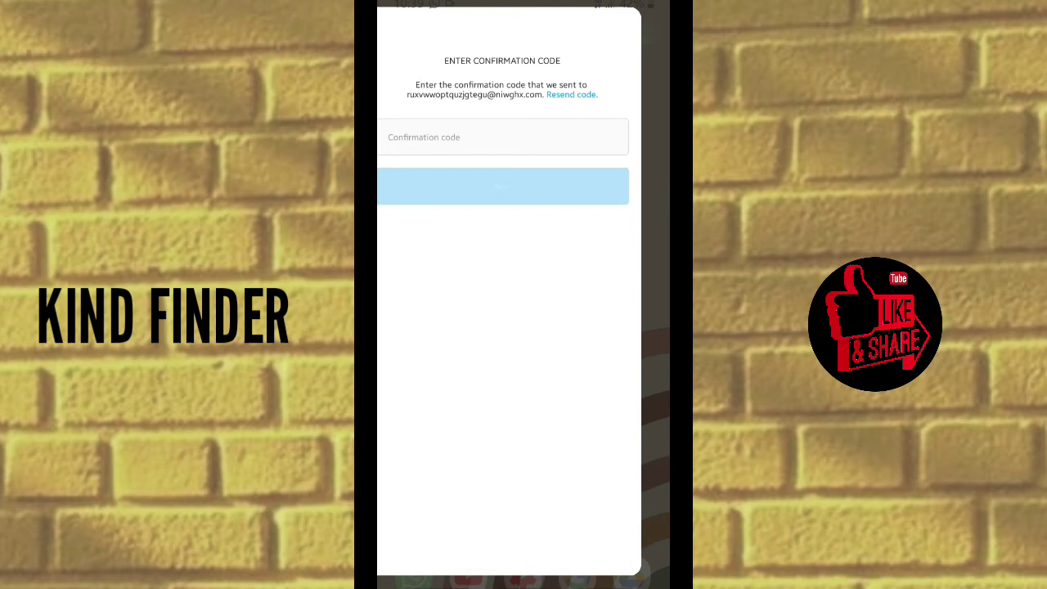
Paste the emailed code into the Confirmation code field and continue
left_click(496, 131)
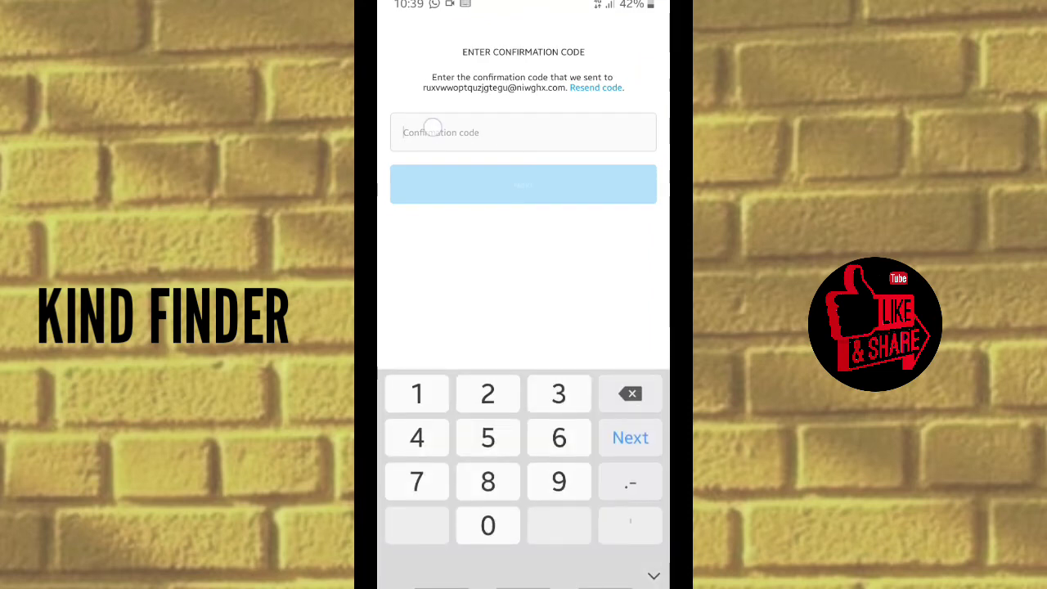
left_click(433, 129)
left_click(414, 100)
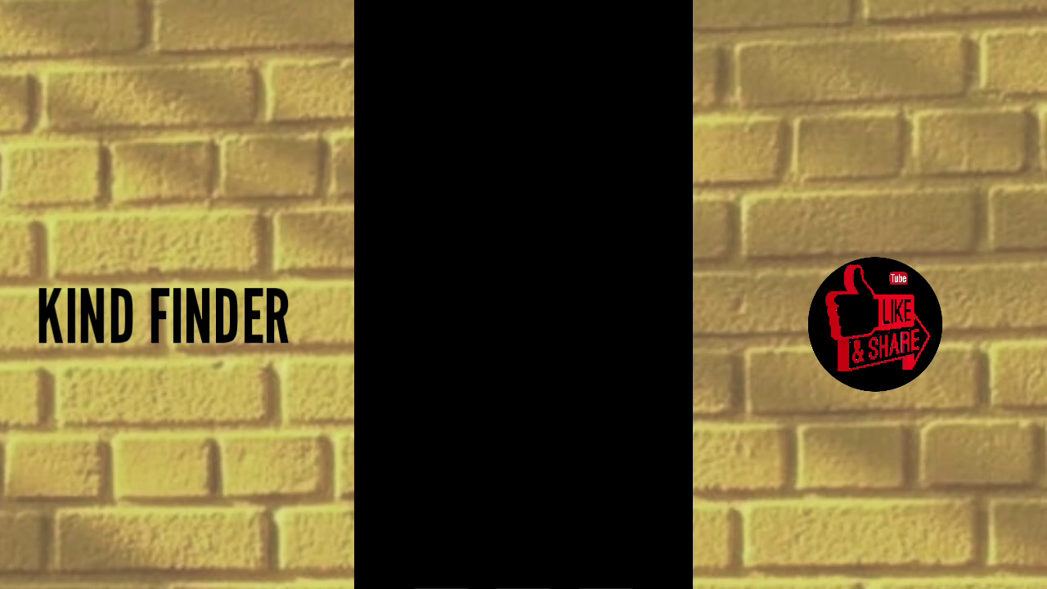
Enter a password for the new account and submit it
left_click(502, 90)
left_click(499, 474)
left_click(623, 405)
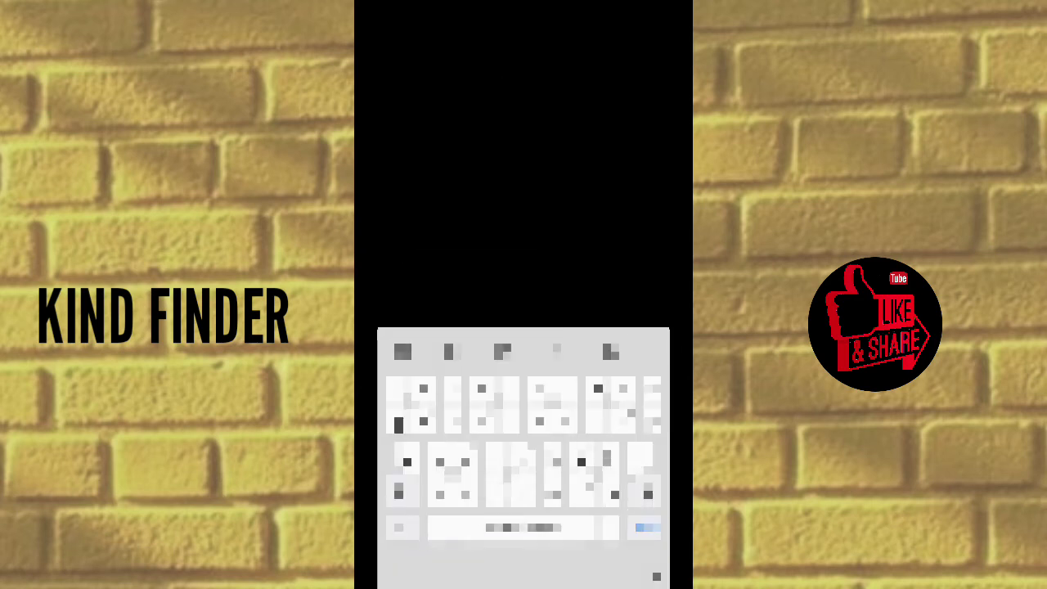
left_click(544, 417)
left_click(531, 115)
left_click(499, 491)
left_click(654, 389)
left_click(539, 418)
left_click(540, 418)
left_click(564, 413)
left_click(610, 458)
key("Return")
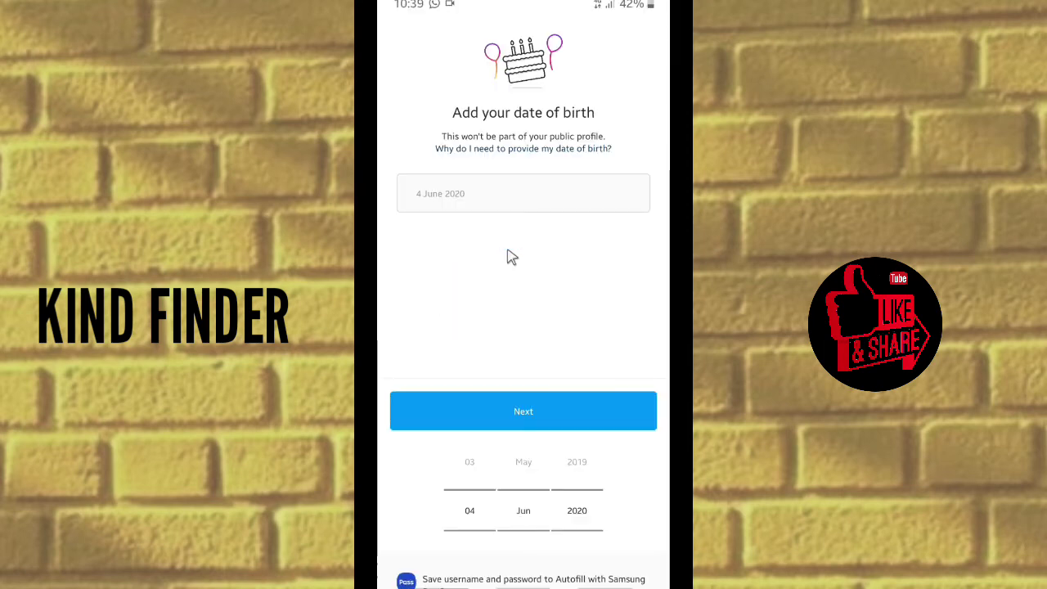
Decline Samsung Pass, roll the birth year back from 2020 on 4 June, and confirm
left_click(459, 545)
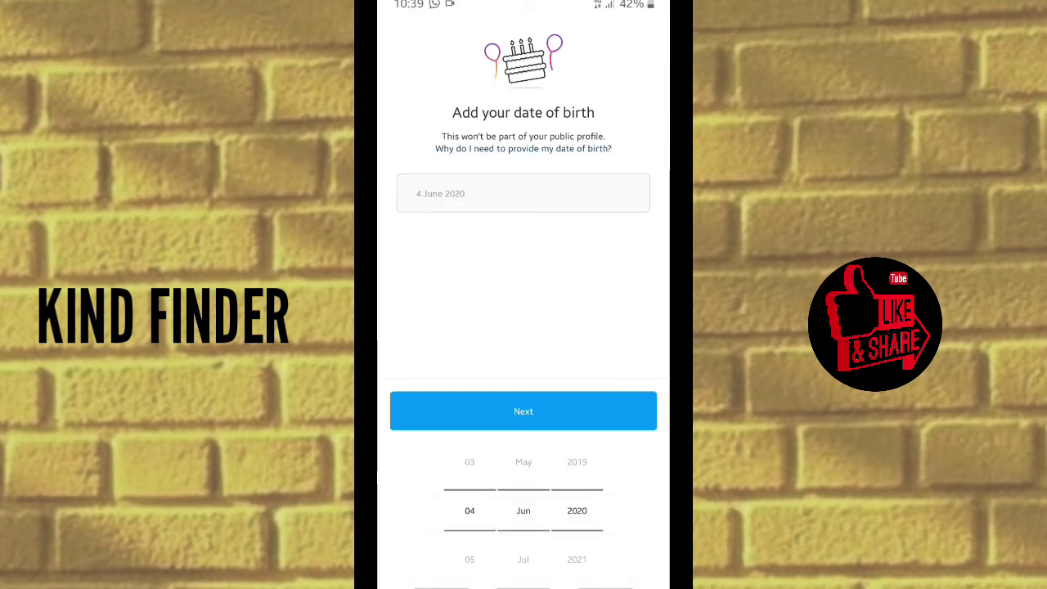
scroll(577, 511, "up", 11)
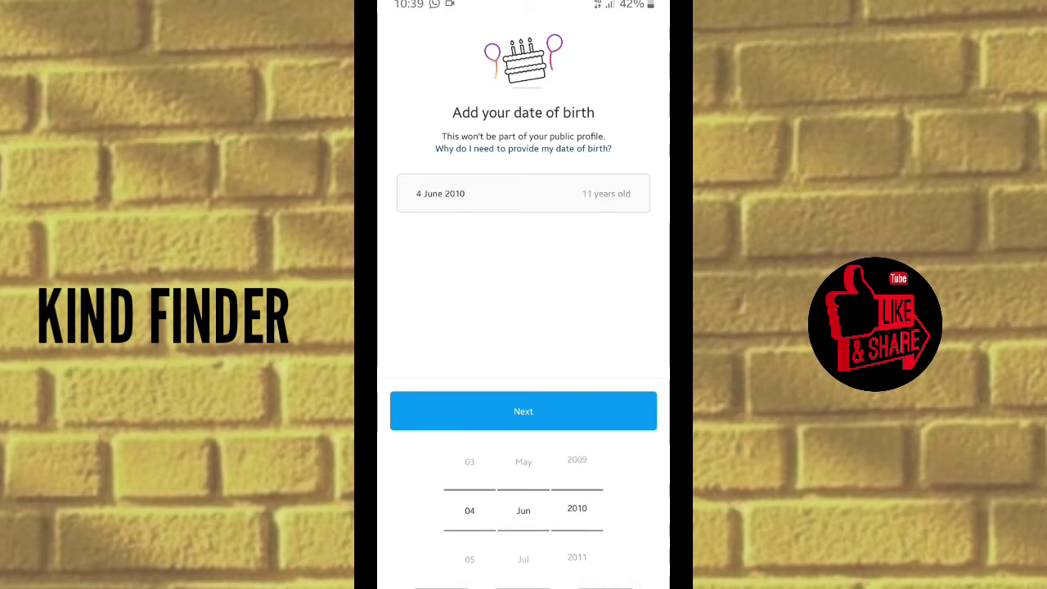
scroll(577, 510, "up", 8)
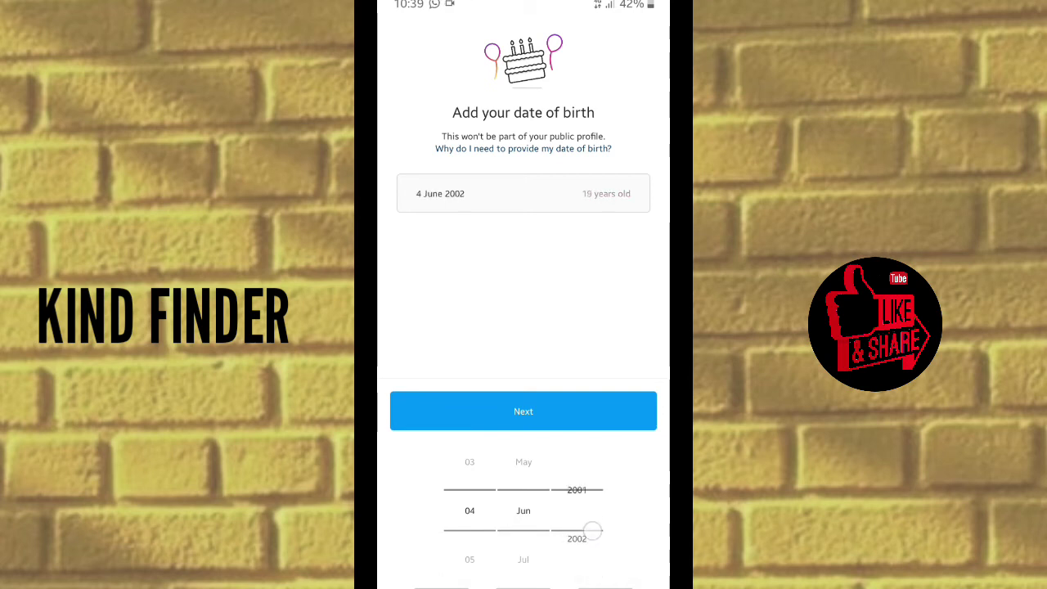
scroll(576, 510, "up", 4)
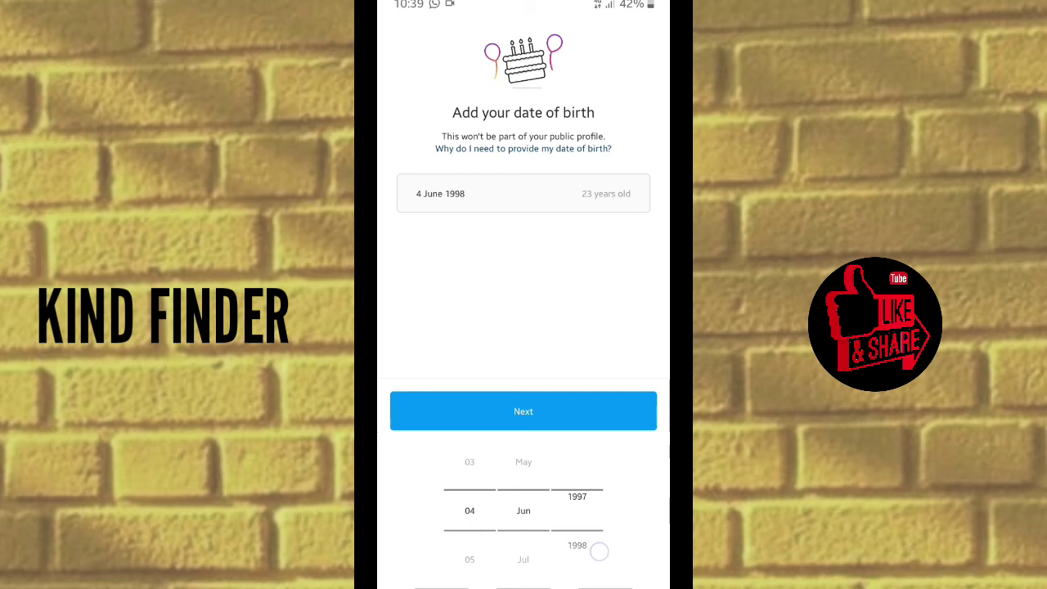
left_click(524, 411)
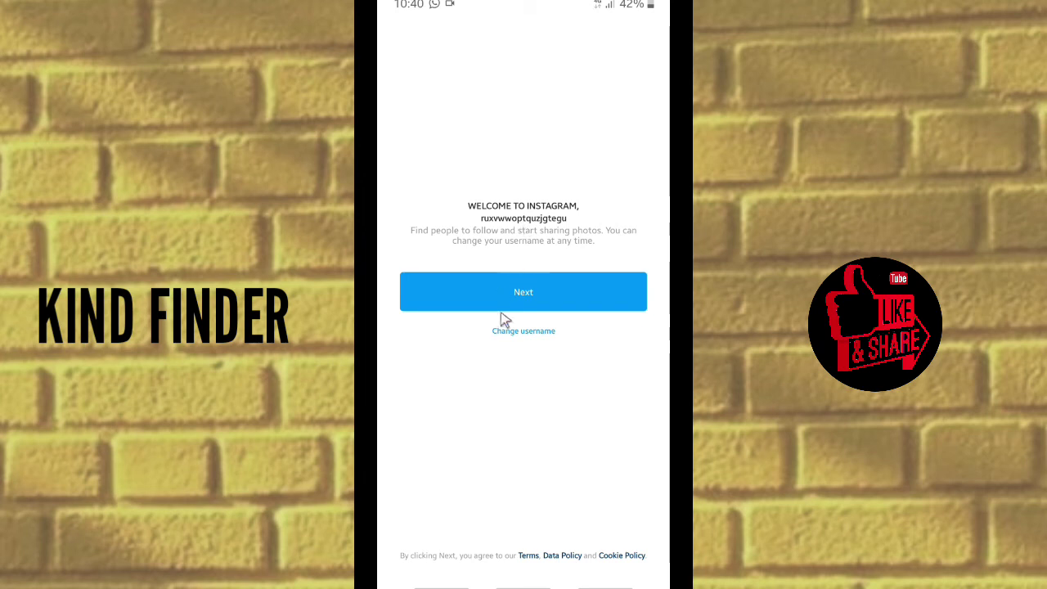
Replace the auto-generated username with a new custom username and register the account
left_click(522, 332)
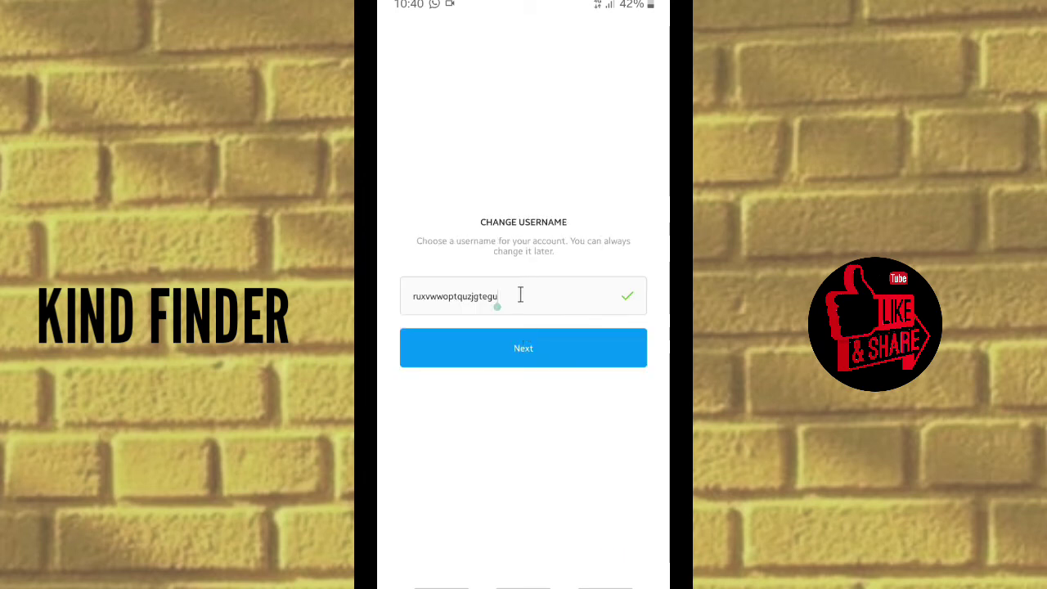
left_click(521, 294)
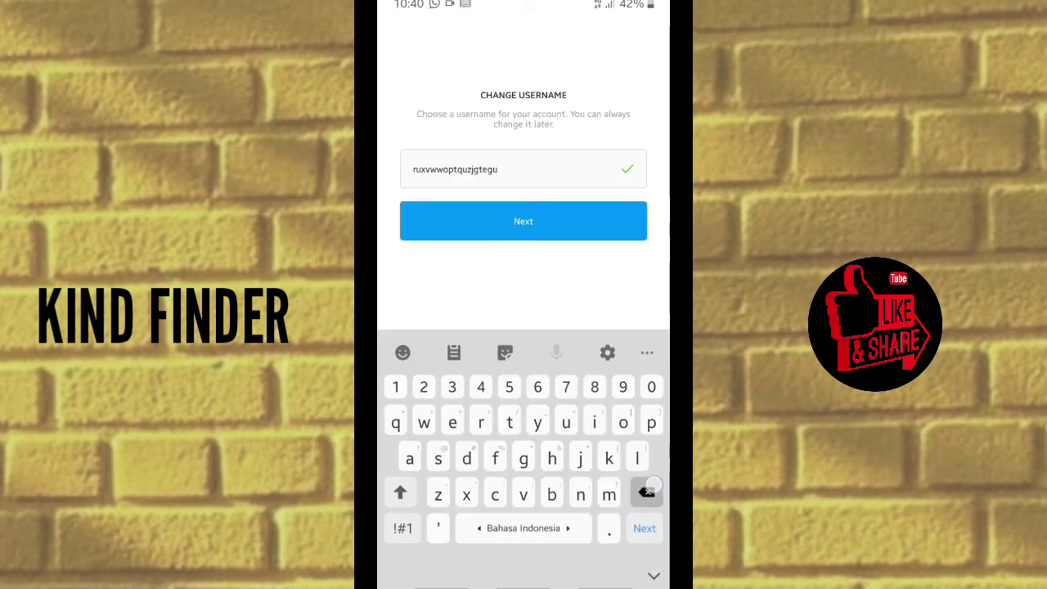
left_click(532, 171)
double_click(483, 169)
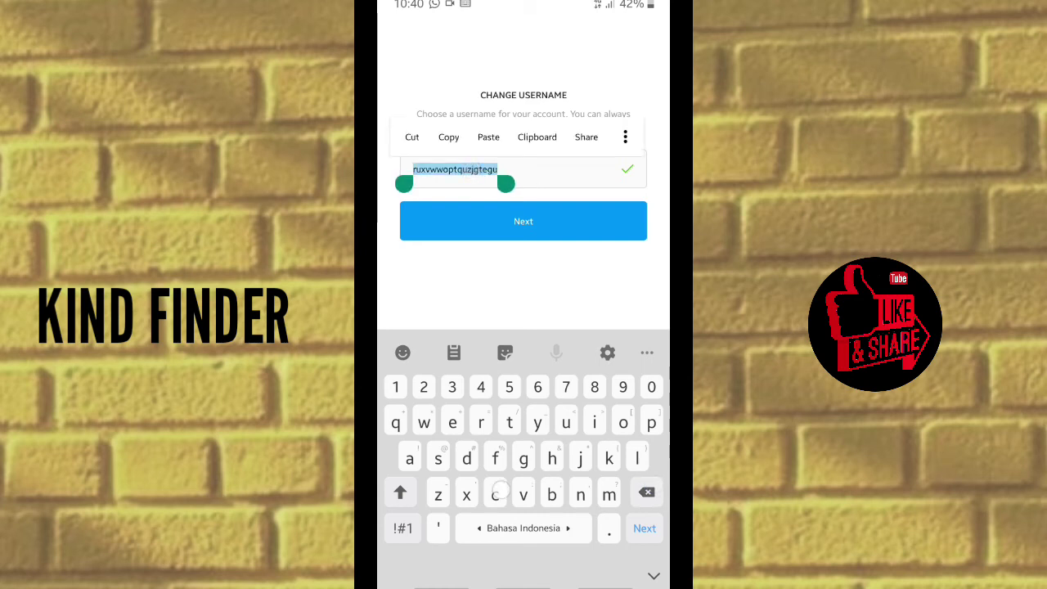
type("cowy")
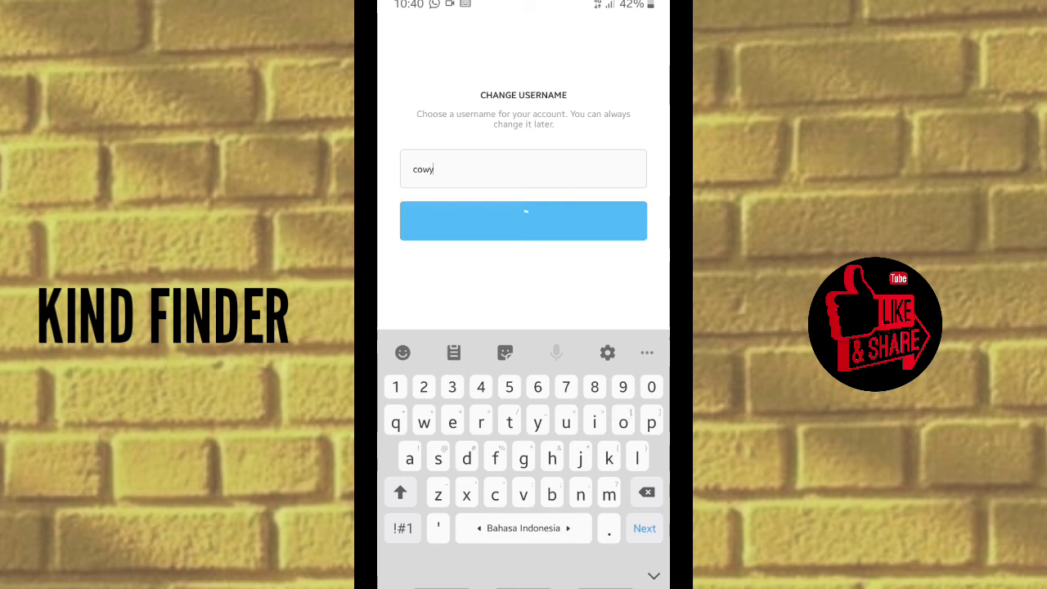
type("040697")
left_click(510, 219)
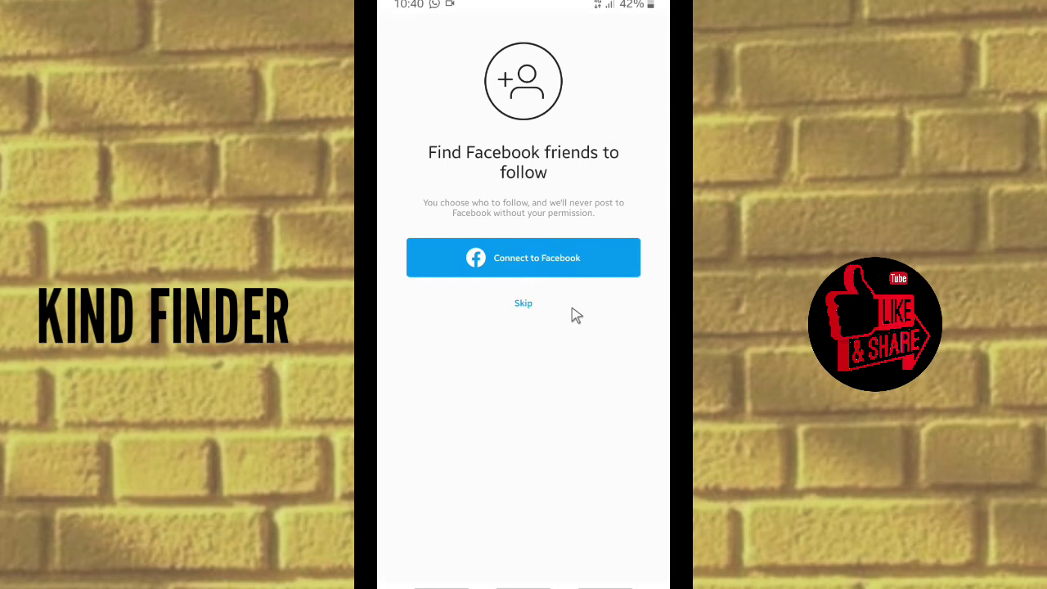
Skip the Facebook connection and the profile-photo step
left_click(524, 303)
left_click(561, 372)
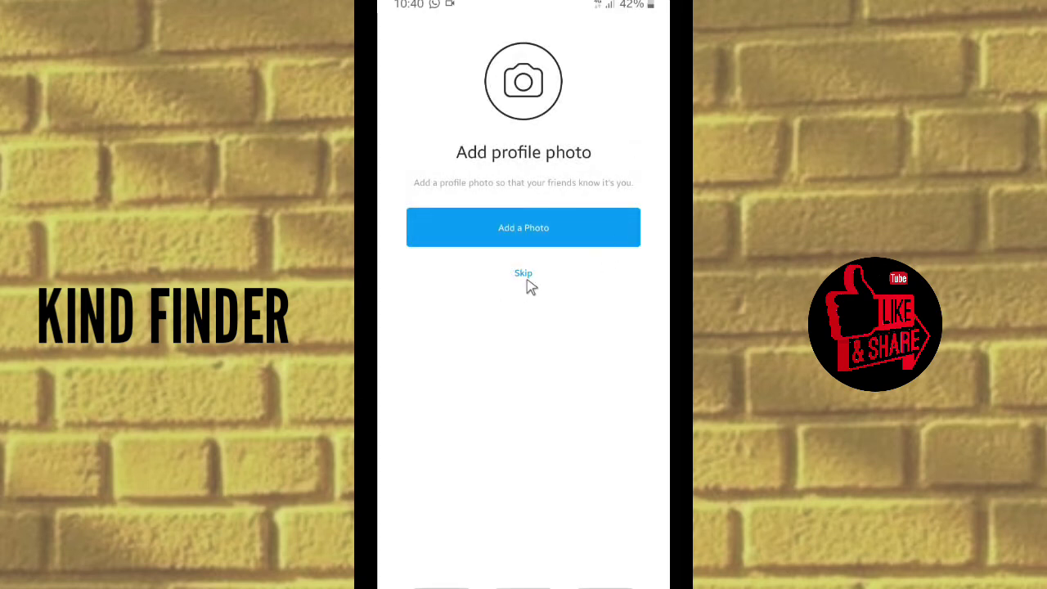
left_click(539, 275)
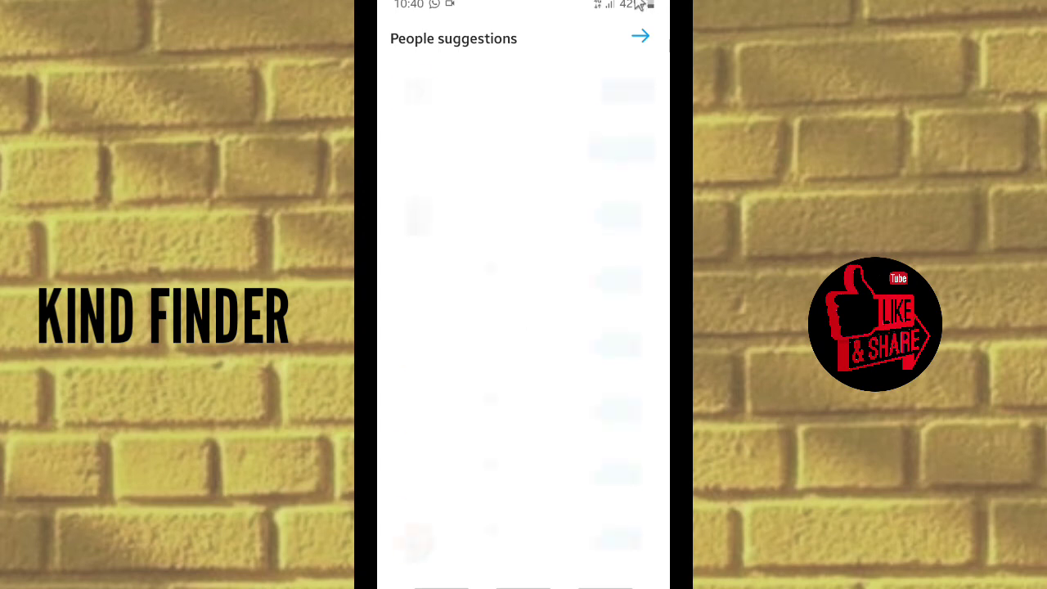
Follow two suggested accounts and continue to the home feed
scroll(550, 521, "down", 2)
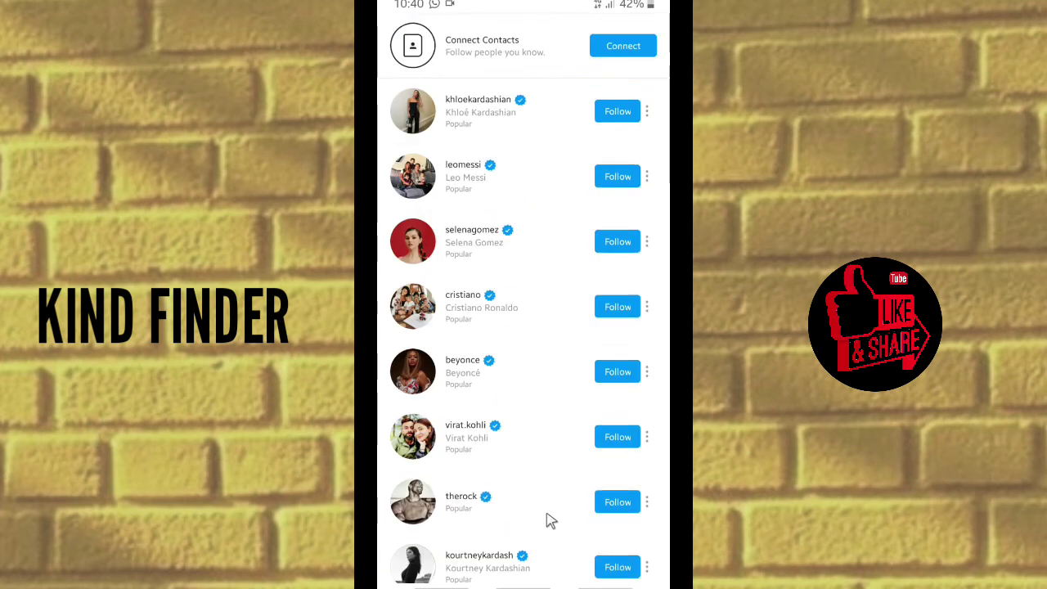
scroll(550, 520, "down", 1)
left_click(615, 449)
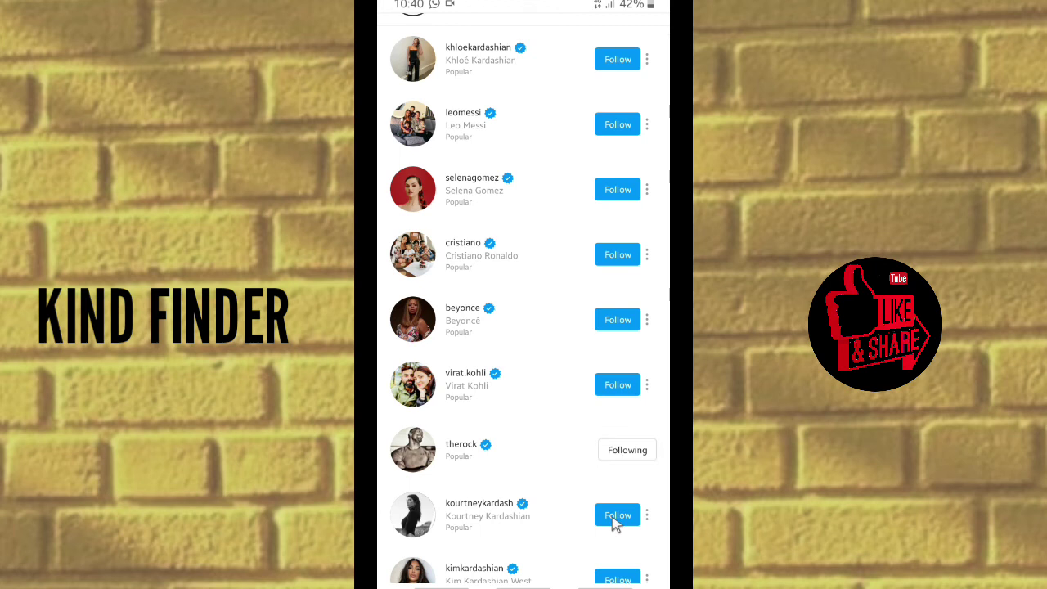
left_click(615, 517)
scroll(633, 204, "up", 3)
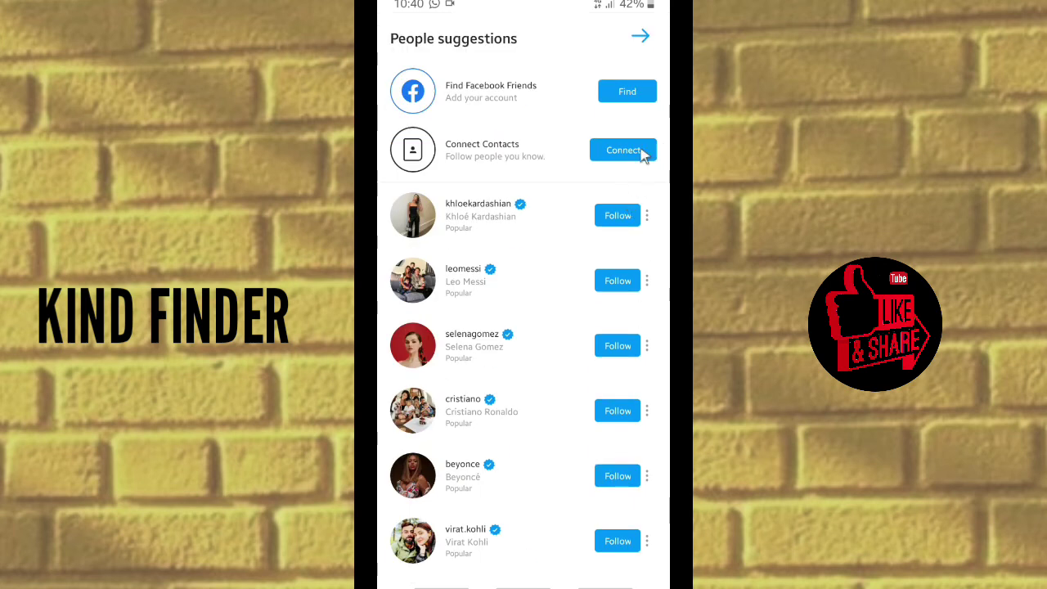
left_click(641, 41)
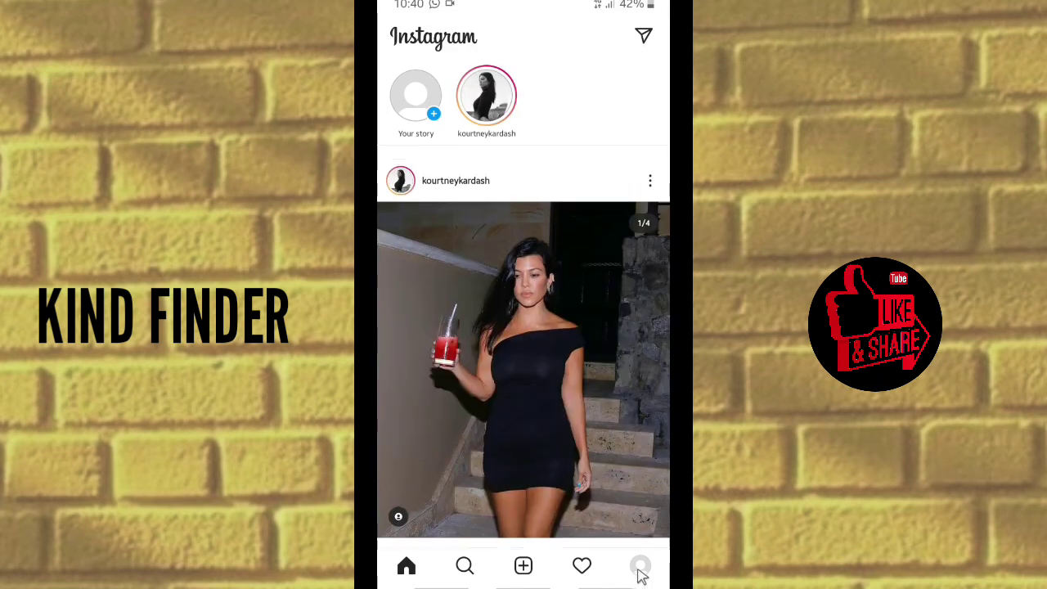
Log the second new account out through profile Settings, confirming Log out
left_click(640, 566)
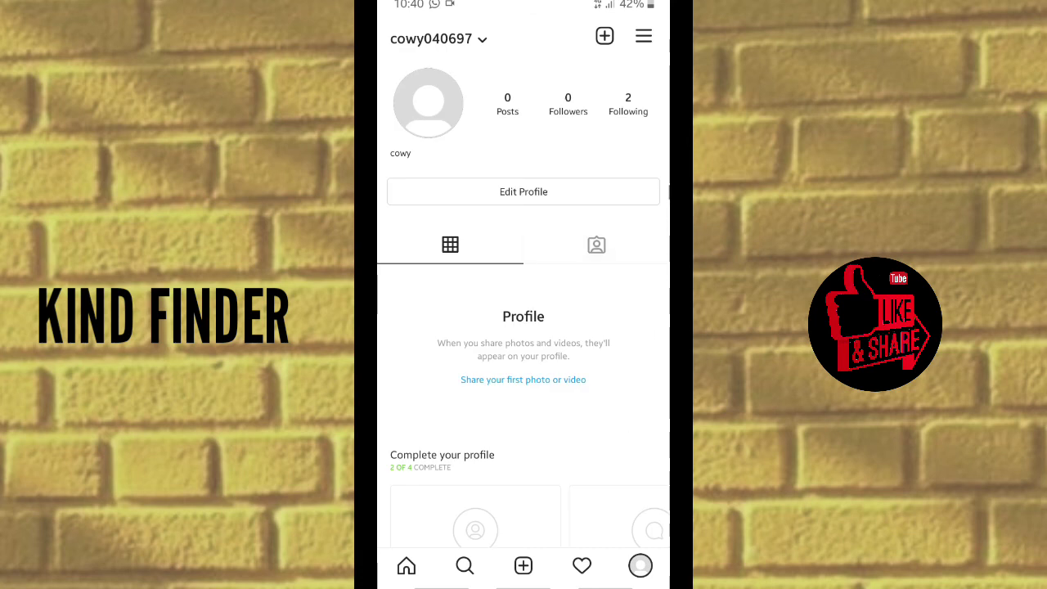
left_click(644, 36)
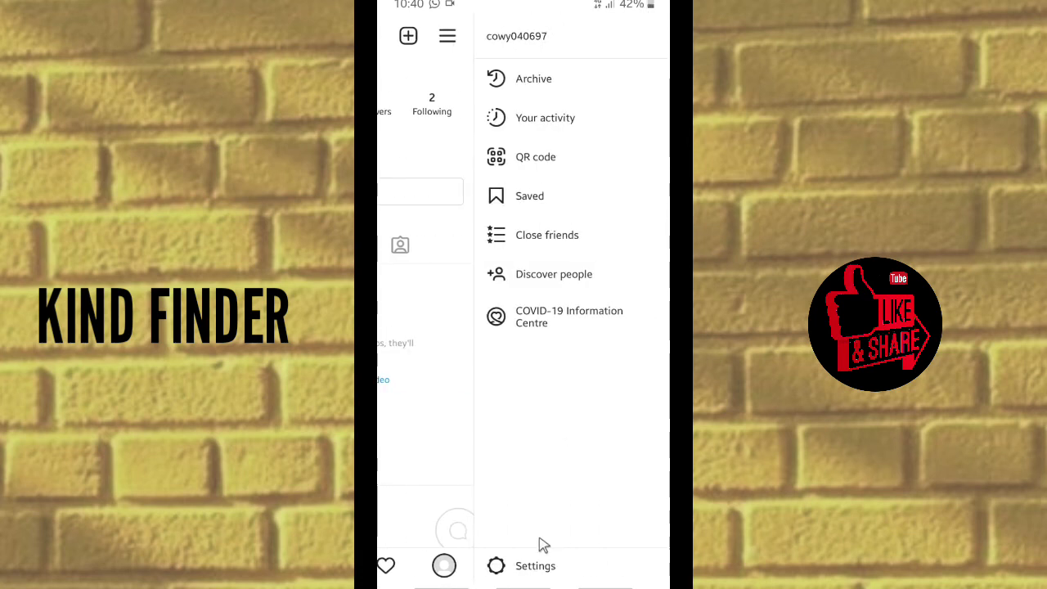
left_click(538, 565)
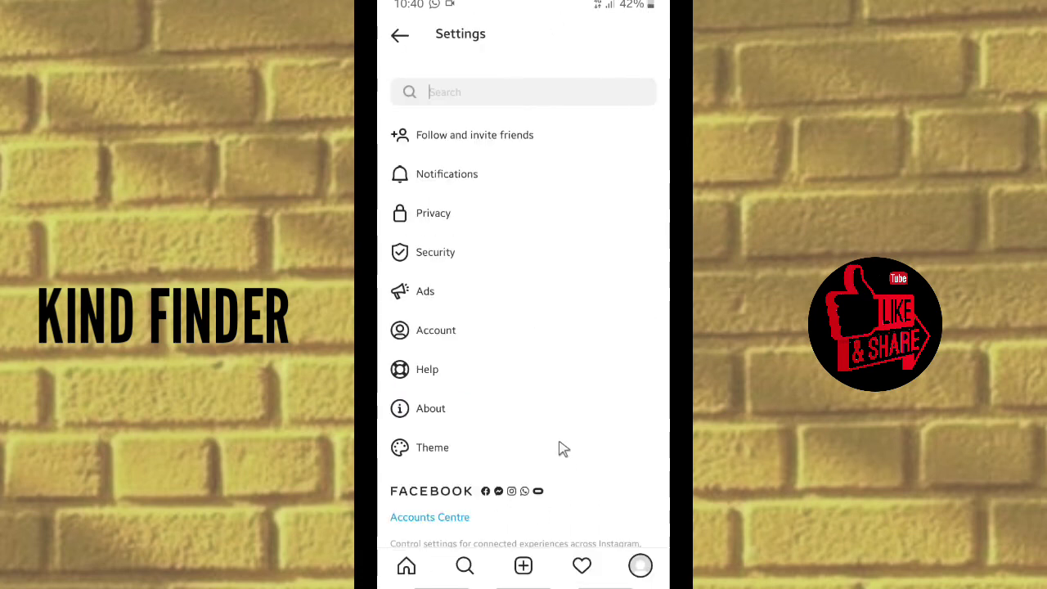
scroll(507, 442, "down", 3)
left_click(434, 532)
left_click(550, 307)
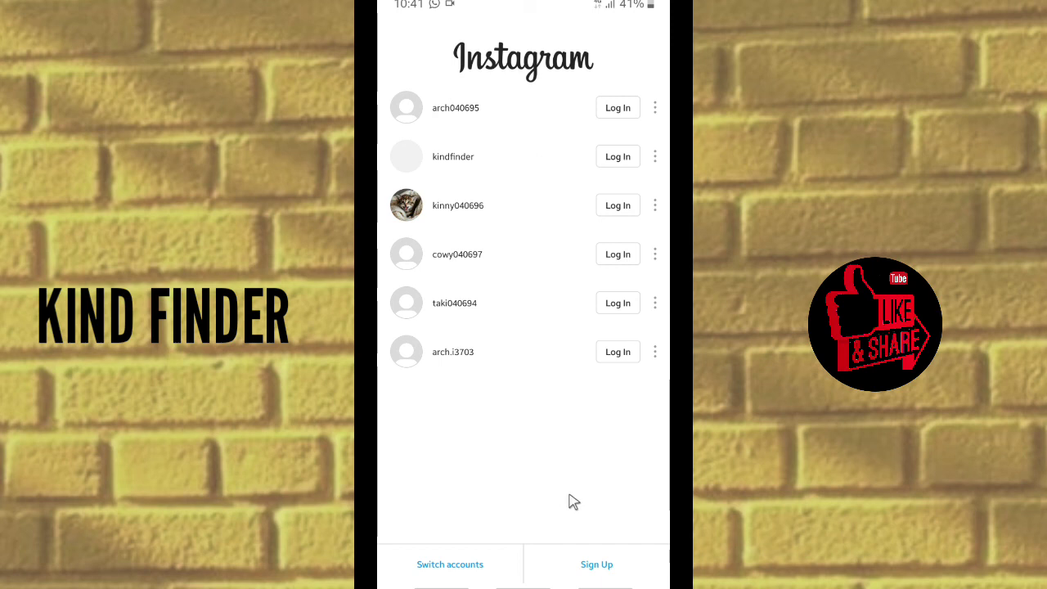
Go back from Instagram's login screen to the Android home screen
right_click(529, 325)
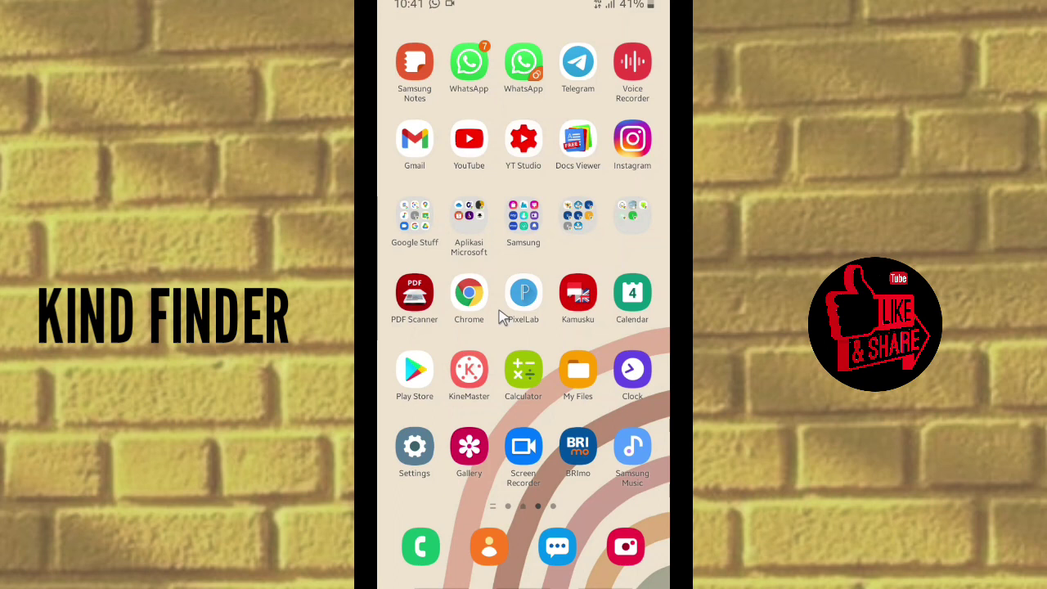